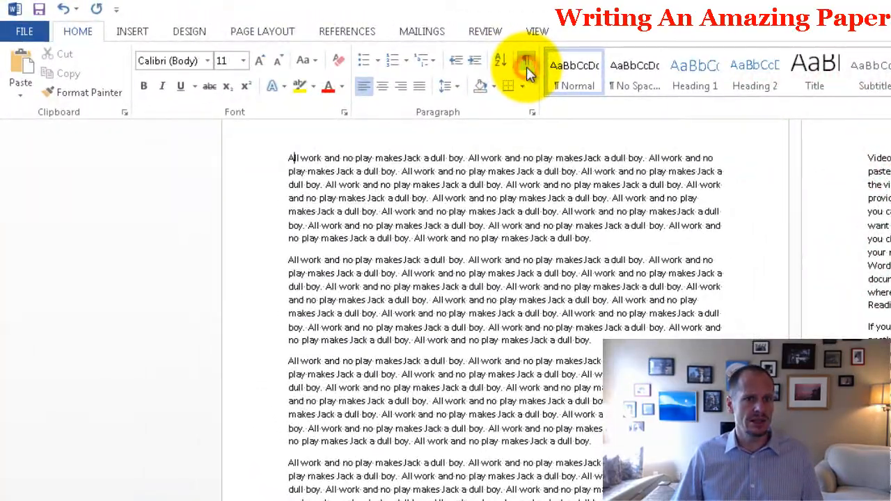
Hide the formatting marks and insert a Next Page section break before the first paragraph of the document
{"action": "left_click", "coordinate": [526, 69]}
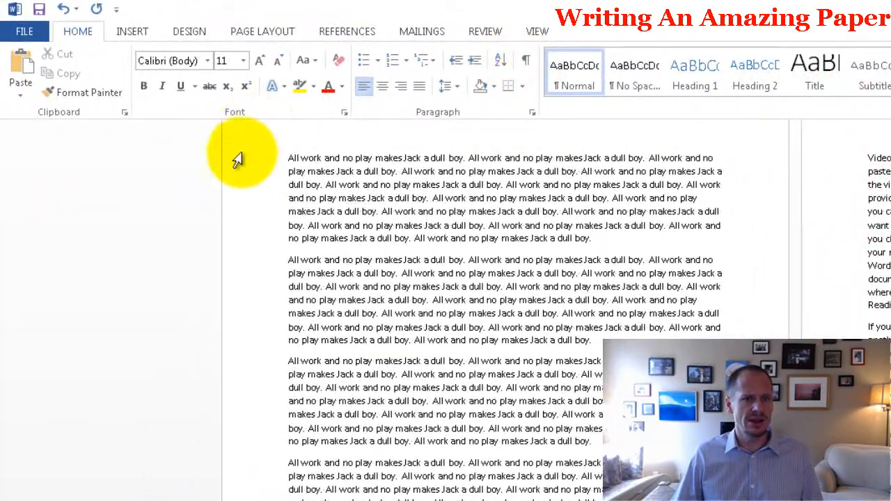
{"action": "left_click", "coordinate": [284, 33]}
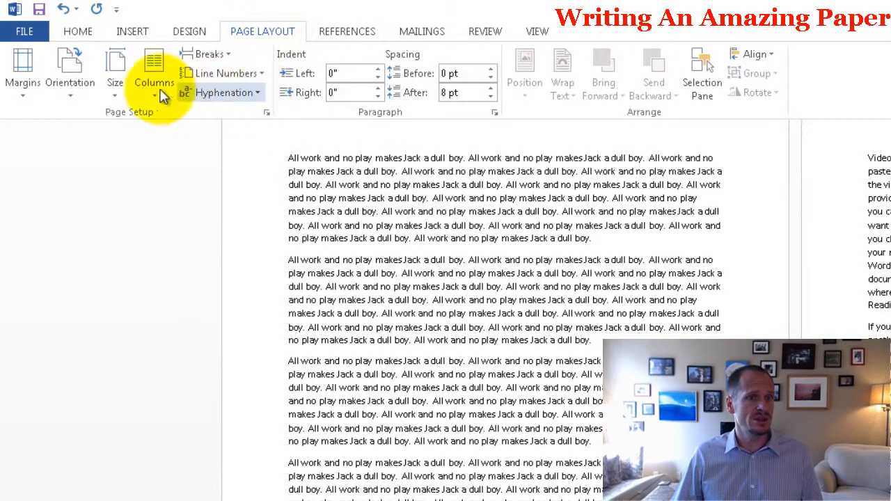
{"action": "left_click", "coordinate": [212, 54]}
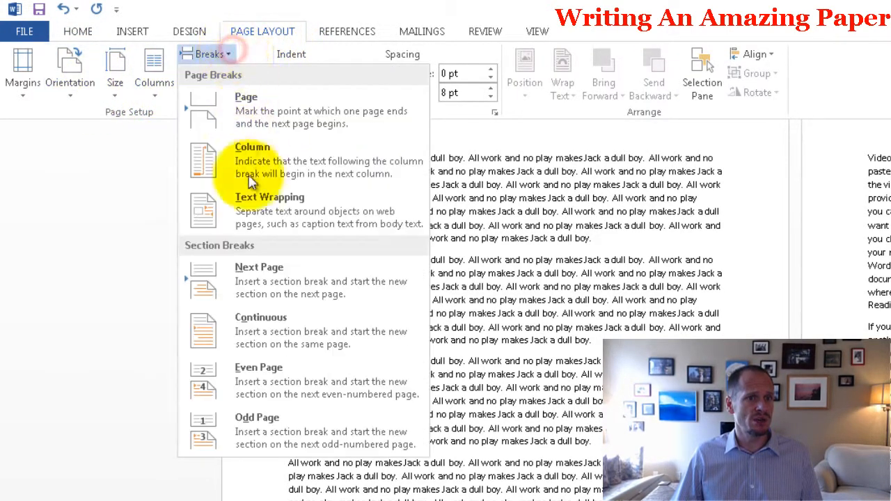
{"action": "left_click", "coordinate": [262, 290]}
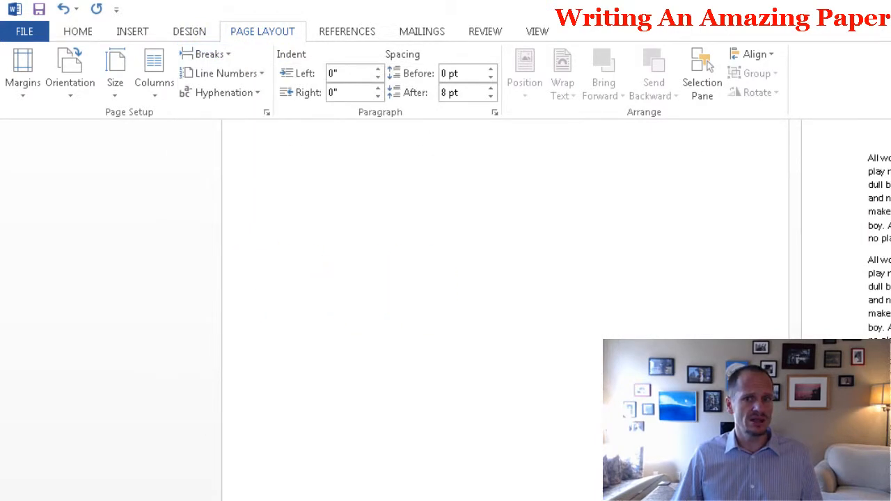
{"action": "left_click", "coordinate": [521, 260]}
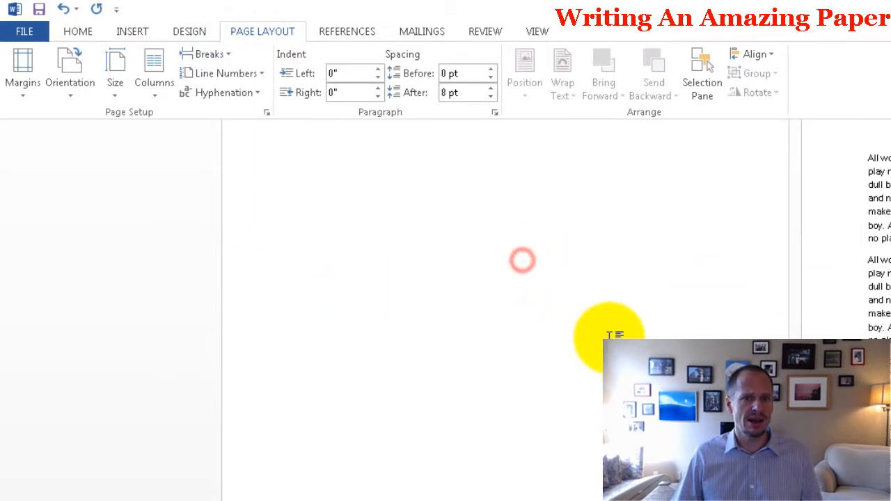
Show the formatting marks on the new blank first page
{"action": "scroll", "coordinate": [559, 319], "scroll_direction": "up", "scroll_amount": 1}
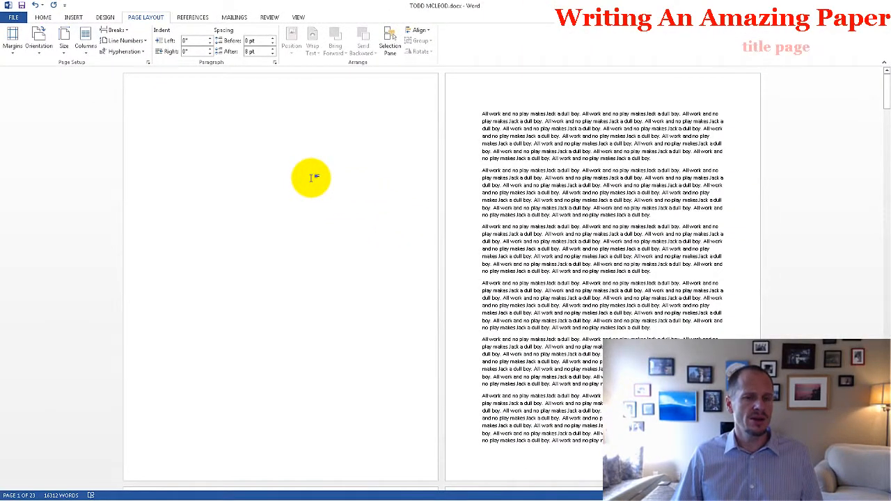
{"action": "scroll", "coordinate": [311, 178], "scroll_direction": "down", "scroll_amount": 1}
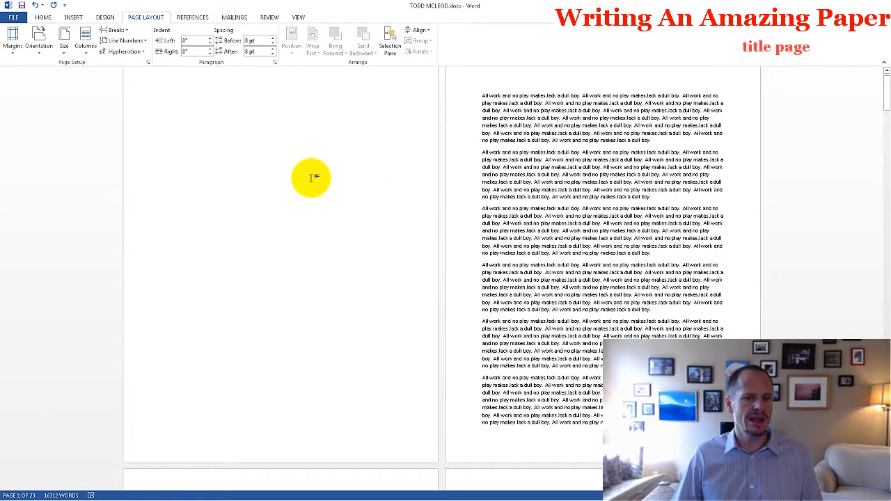
{"action": "left_click", "coordinate": [42, 17]}
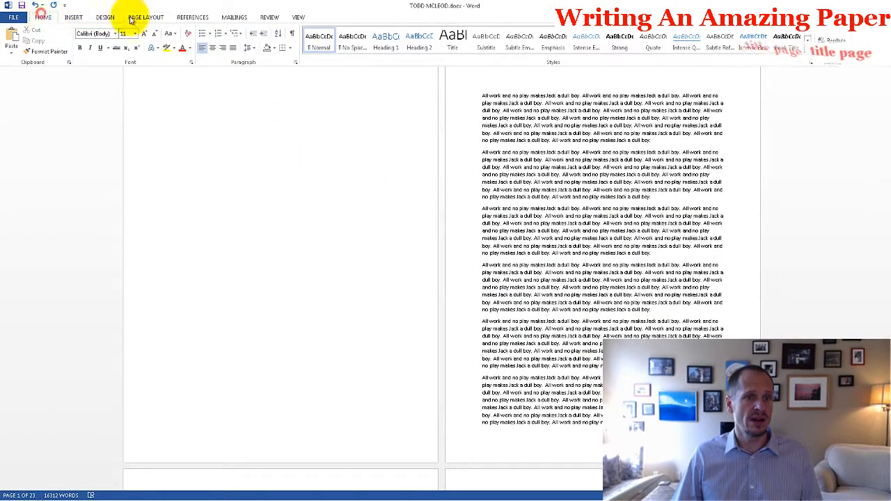
{"action": "left_click", "coordinate": [292, 36]}
{"action": "scroll", "coordinate": [352, 167], "scroll_direction": "up", "scroll_amount": 1}
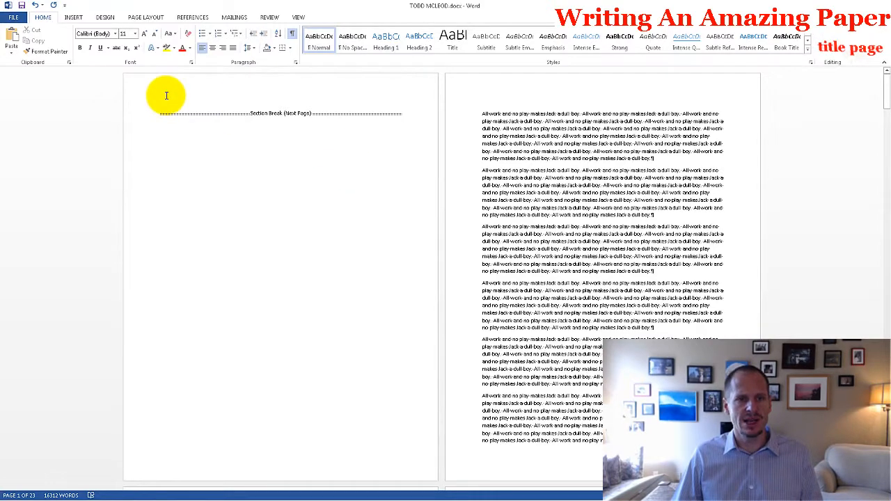
Write the placeholder text "TITLE PAGE" before the section break on the first page
{"action": "type", "text": "TITLA"}
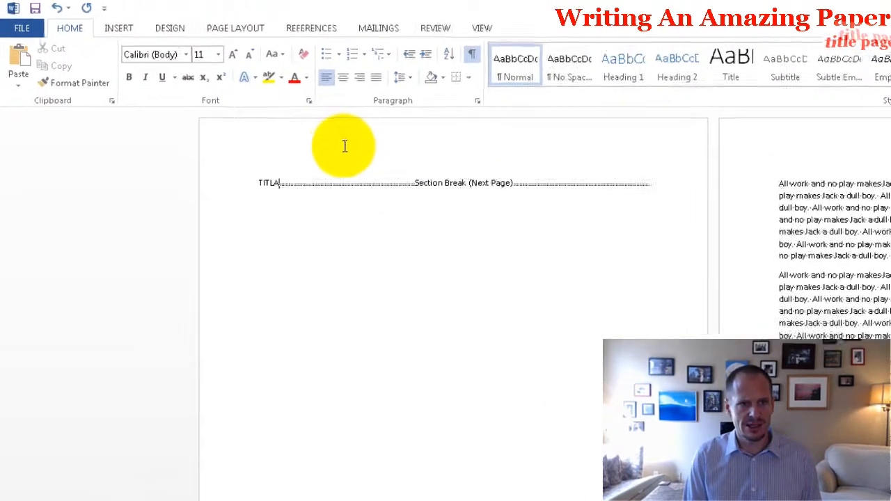
{"action": "key", "text": "BackSpace"}
{"action": "type", "text": "E PAGE"}
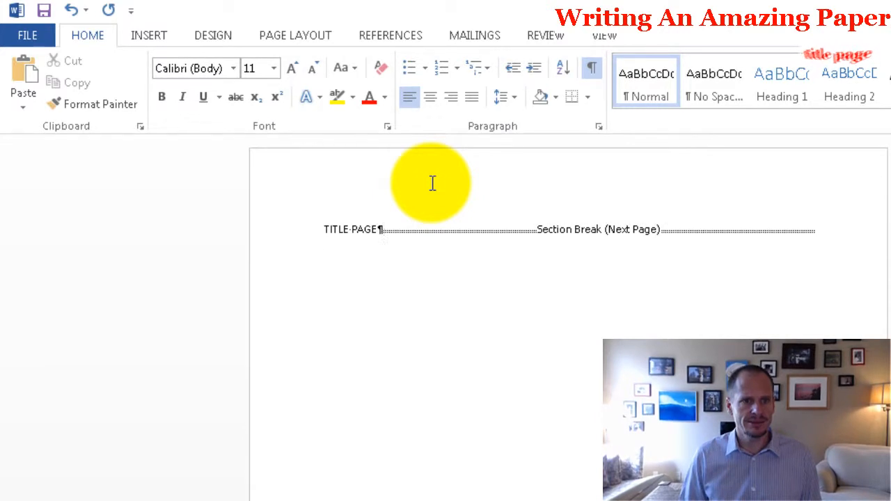
Fill the title page with three lines: "My Thoughts on Work", "By" and the author's full name
{"action": "key", "text": "Return"}
{"action": "key", "text": "Return"}
{"action": "type", "text": "By"}
{"action": "key", "text": "Return"}
{"action": "type", "text": "Todd McLeod"}
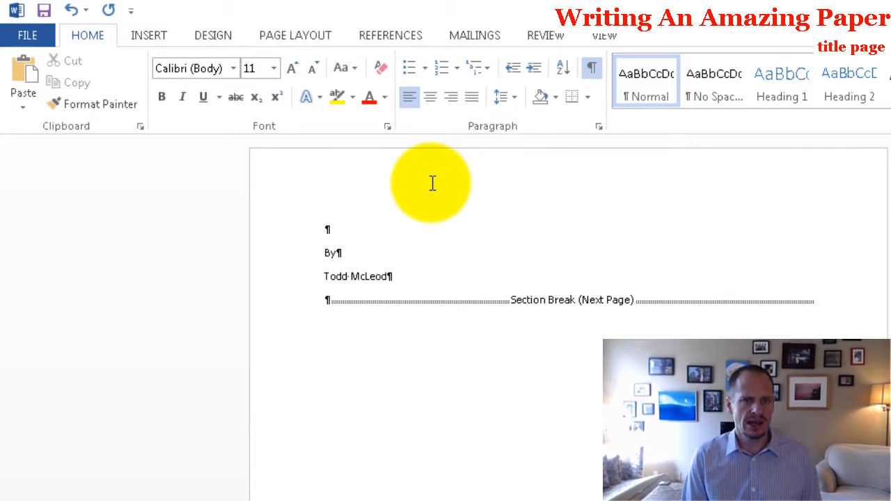
{"action": "type", "text": "Thoughts on Work"}
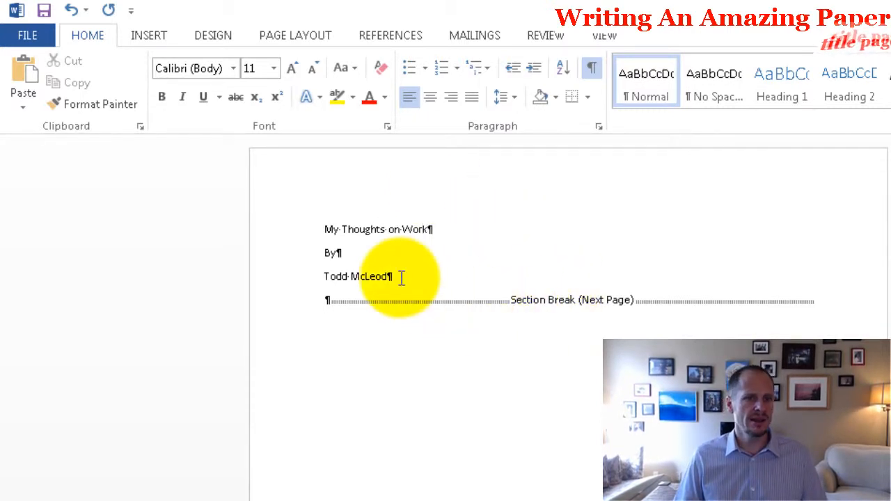
Center the three title page lines horizontally and enlarge their font size to 18
{"action": "left_click_drag", "start_coordinate": [401, 277], "coordinate": [255, 228]}
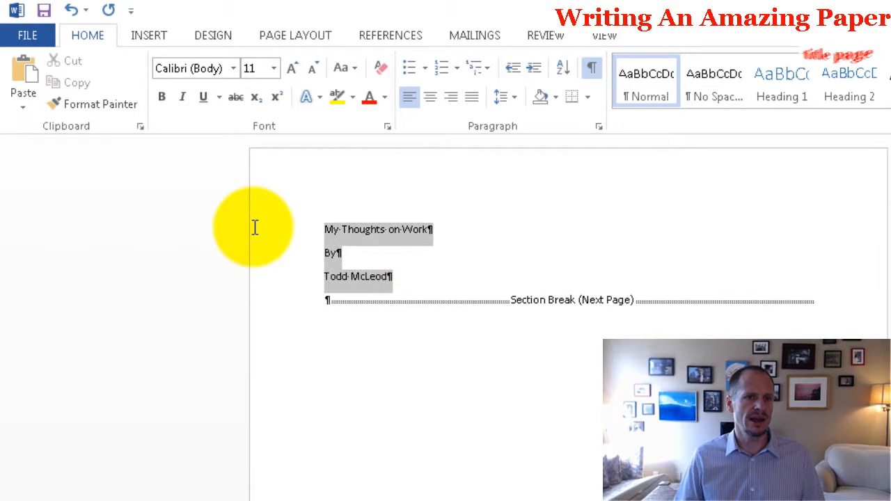
{"action": "left_click", "coordinate": [429, 100]}
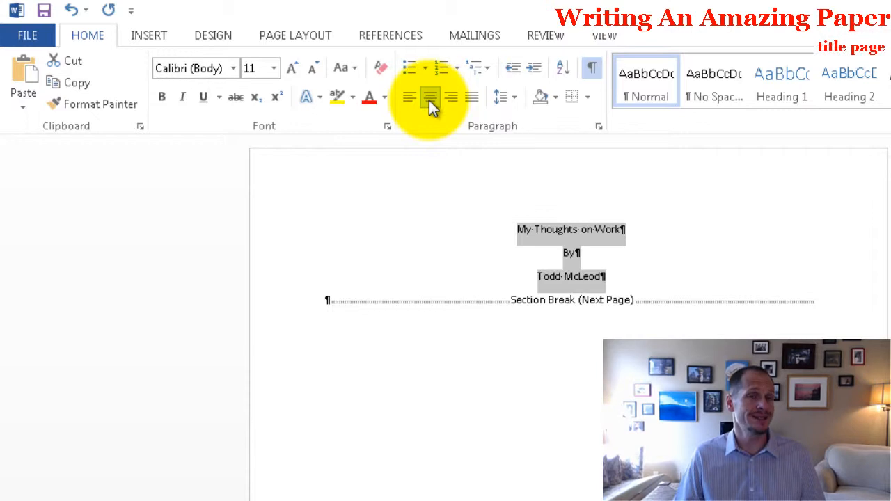
{"action": "left_click", "coordinate": [292, 70]}
{"action": "left_click", "coordinate": [291, 70]}
{"action": "left_click", "coordinate": [291, 70]}
{"action": "left_click", "coordinate": [292, 69]}
Set the font size of the title line "My Thoughts on Work" to 36
{"action": "left_click", "coordinate": [673, 236]}
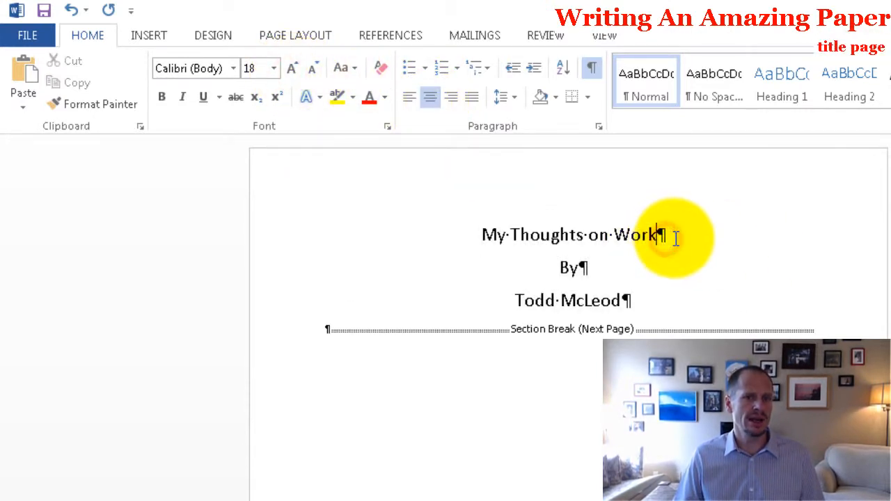
{"action": "triple_click", "coordinate": [469, 235]}
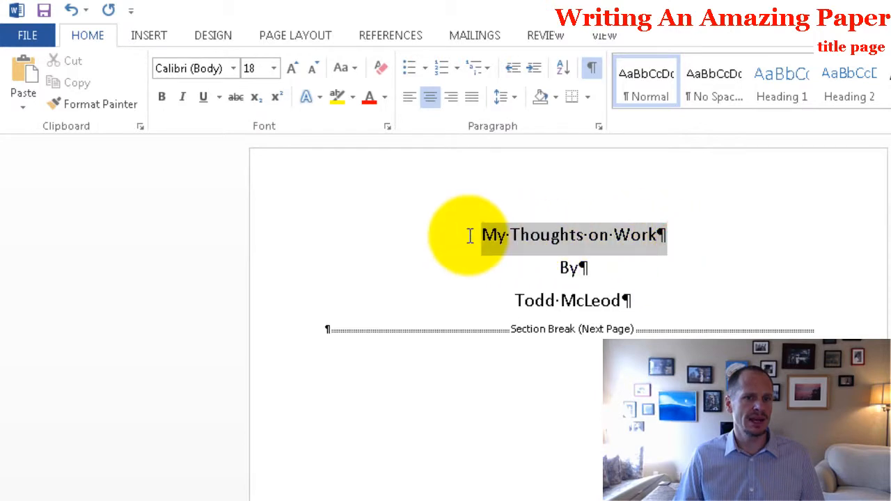
{"action": "left_click", "coordinate": [292, 69]}
{"action": "left_click", "coordinate": [292, 70]}
{"action": "left_click", "coordinate": [291, 71]}
{"action": "left_click", "coordinate": [292, 71]}
{"action": "left_click", "coordinate": [291, 71]}
{"action": "left_click", "coordinate": [292, 71]}
{"action": "left_click", "coordinate": [292, 71]}
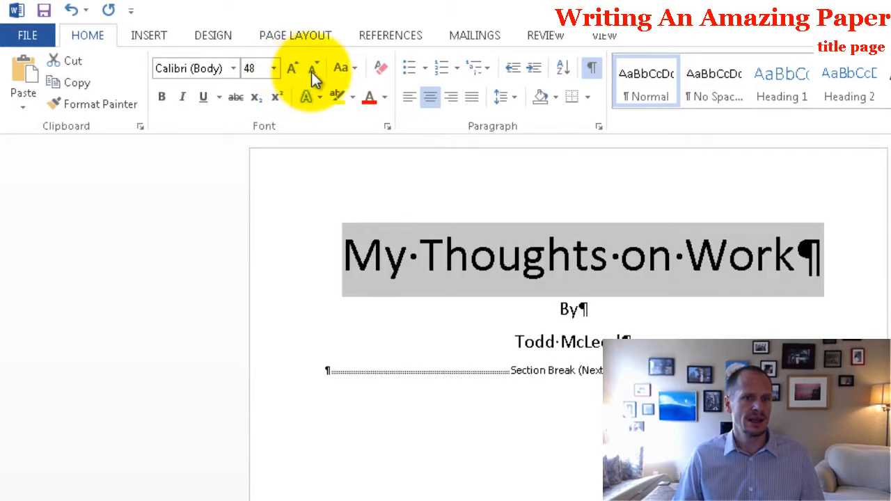
{"action": "left_click", "coordinate": [311, 72]}
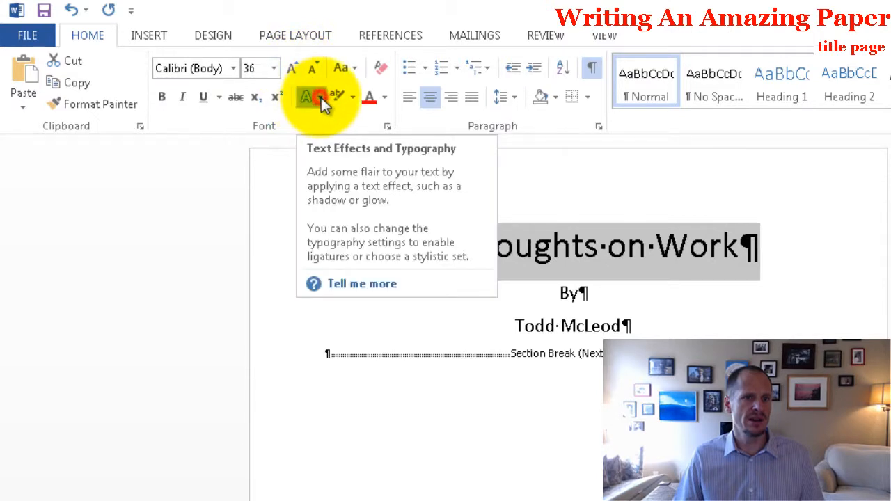
Apply the first outer shadow text effect to the title line "My Thoughts on Work"
{"action": "left_click", "coordinate": [316, 98]}
{"action": "mouse_move", "coordinate": [346, 308]}
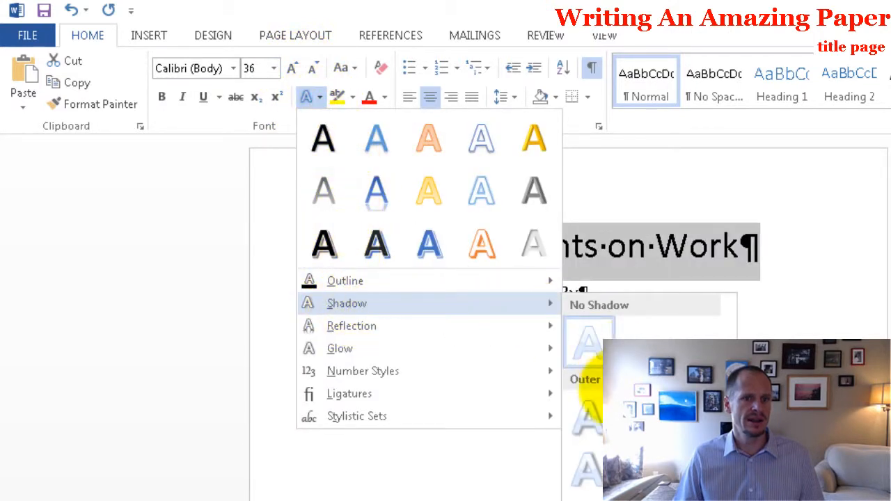
{"action": "left_click", "coordinate": [600, 430]}
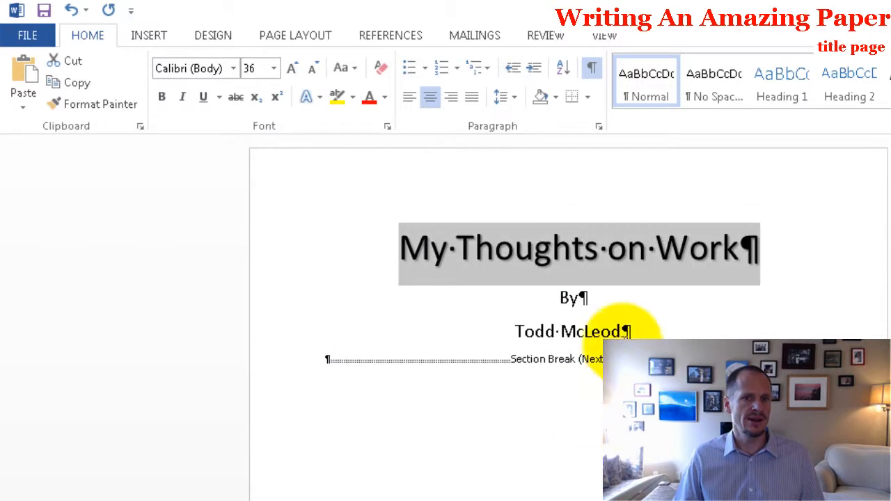
Apply the first outer shadow text effect to the "By" line and the author name line
{"action": "left_click_drag", "start_coordinate": [623, 333], "coordinate": [541, 313]}
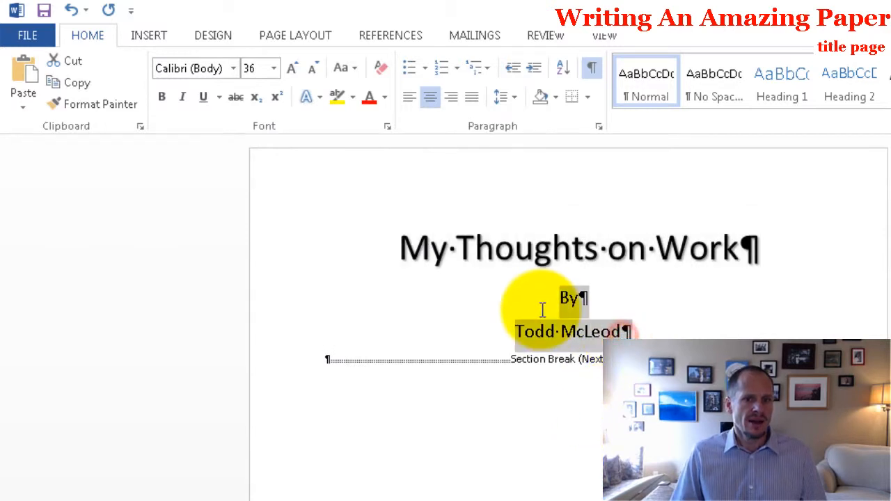
{"action": "left_click", "coordinate": [318, 99]}
{"action": "mouse_move", "coordinate": [356, 306]}
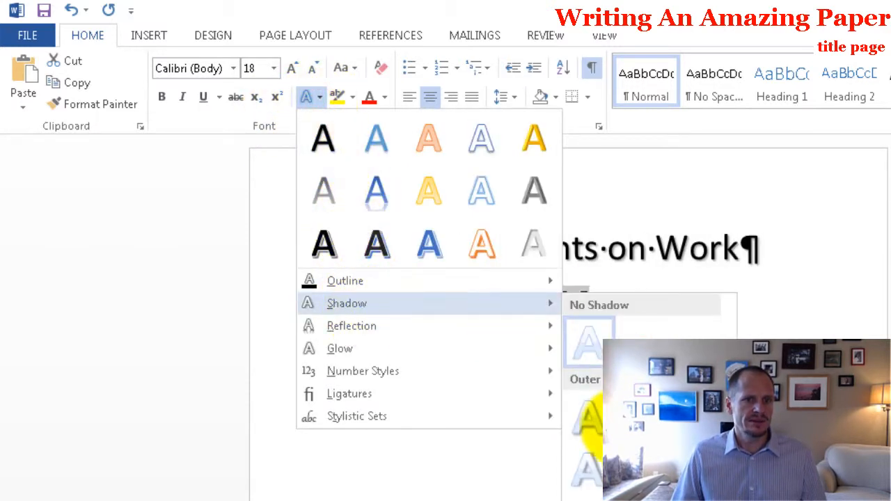
{"action": "left_click", "coordinate": [588, 419]}
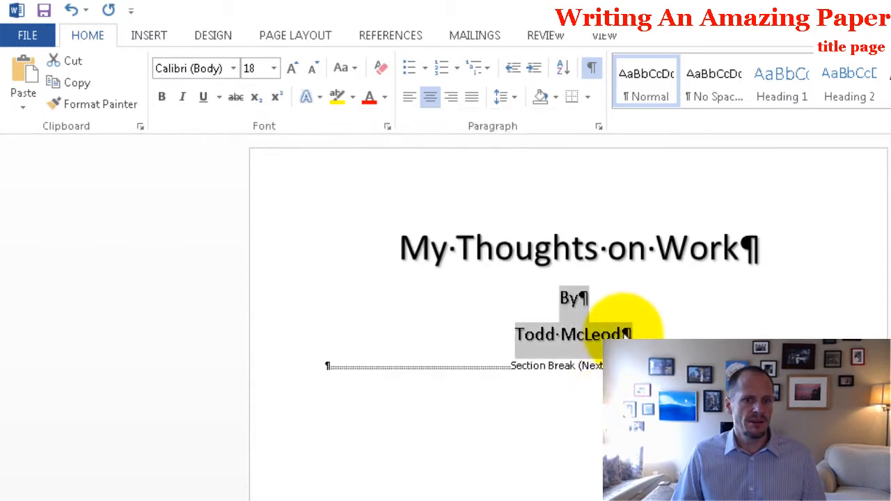
{"action": "left_click", "coordinate": [627, 332]}
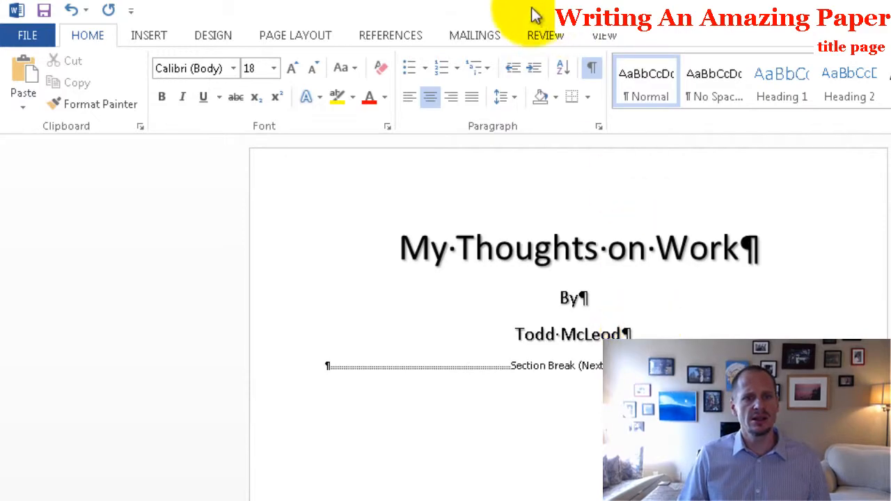
Check the title page with the formatting marks hidden, and turn the marks back on
{"action": "left_click", "coordinate": [511, 60]}
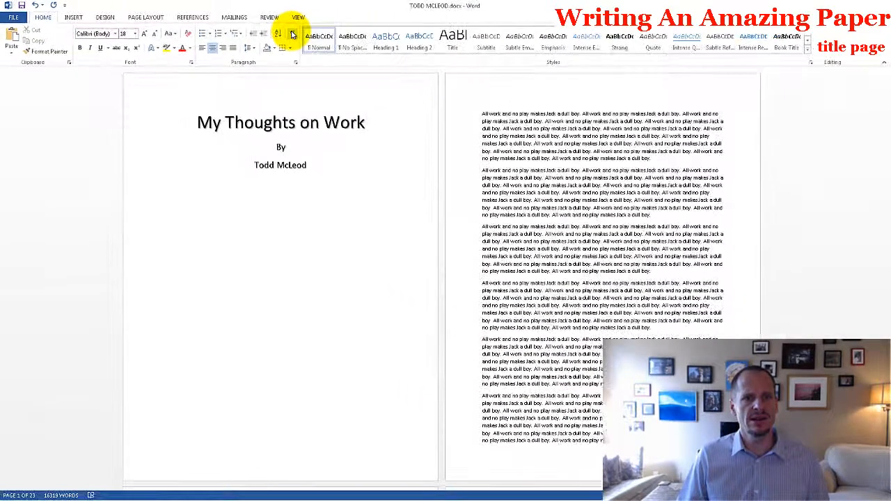
{"action": "left_click", "coordinate": [292, 33]}
{"action": "left_click", "coordinate": [311, 165]}
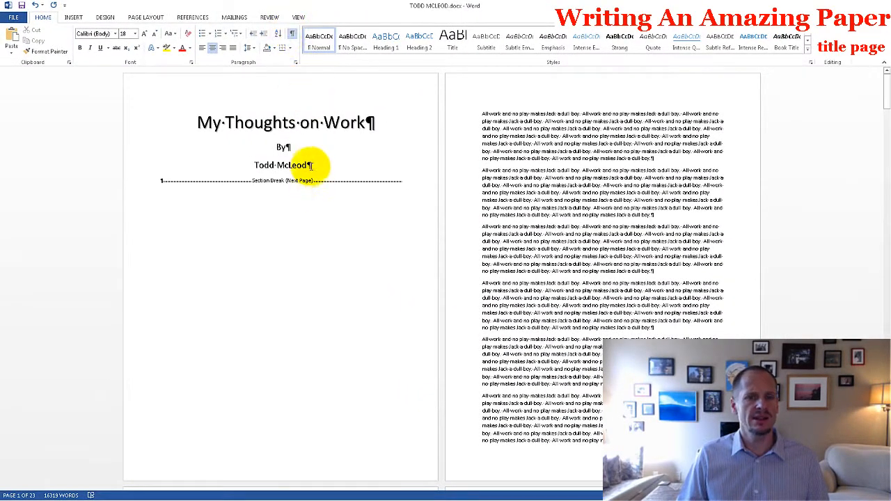
{"action": "left_click_drag", "start_coordinate": [311, 165], "coordinate": [200, 123]}
Set the vertical alignment of the title page's section to Center in the page setup, applied to this section only
{"action": "left_click", "coordinate": [306, 147]}
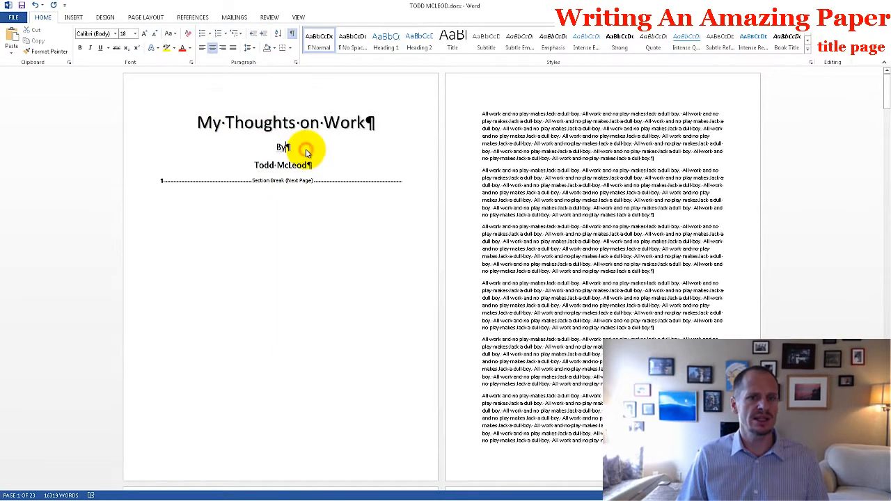
{"action": "left_click", "coordinate": [145, 17]}
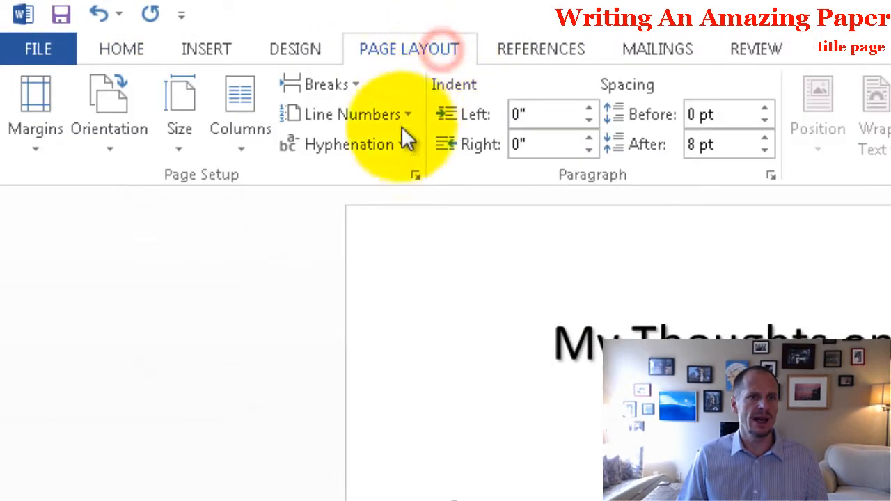
{"action": "left_click", "coordinate": [416, 175]}
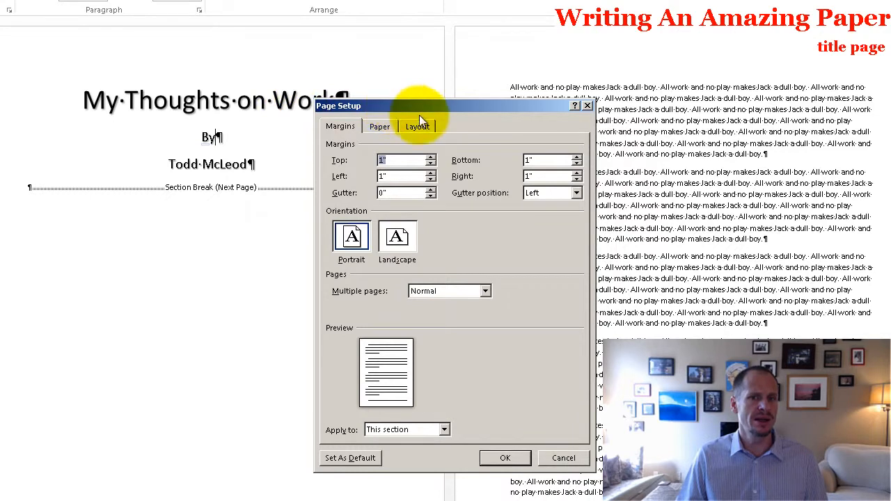
{"action": "left_click", "coordinate": [418, 127]}
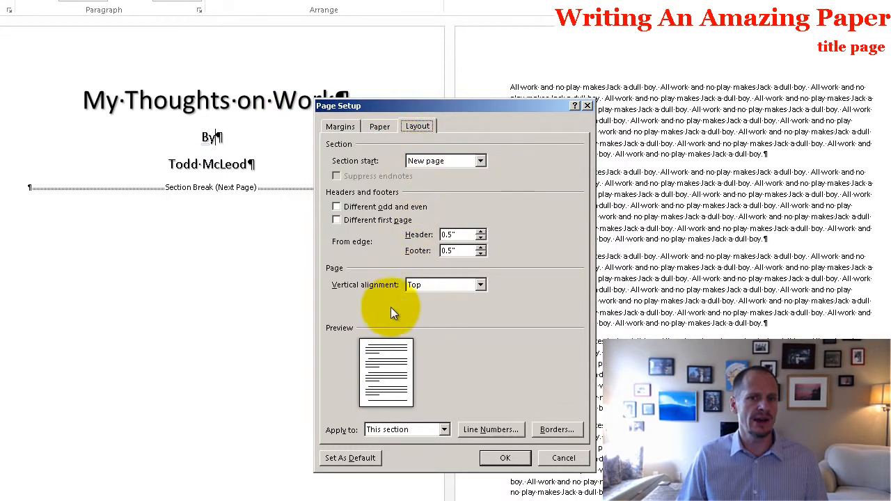
{"action": "left_click", "coordinate": [445, 285]}
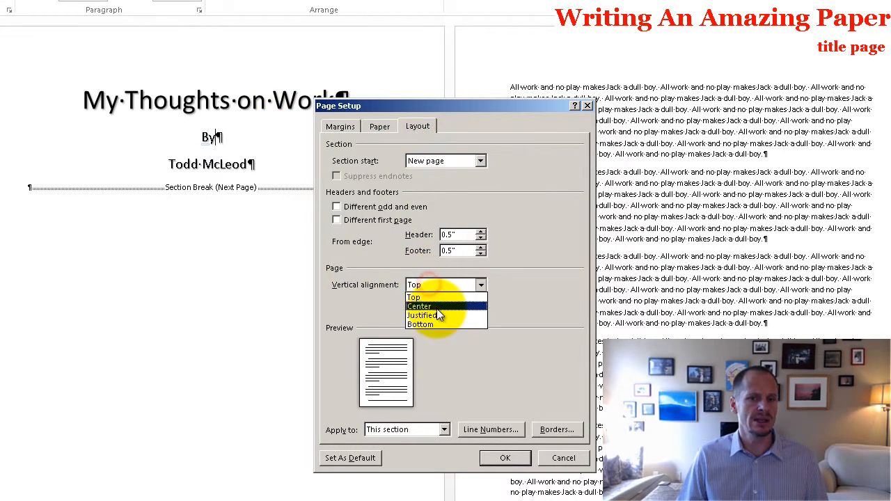
{"action": "left_click", "coordinate": [437, 305]}
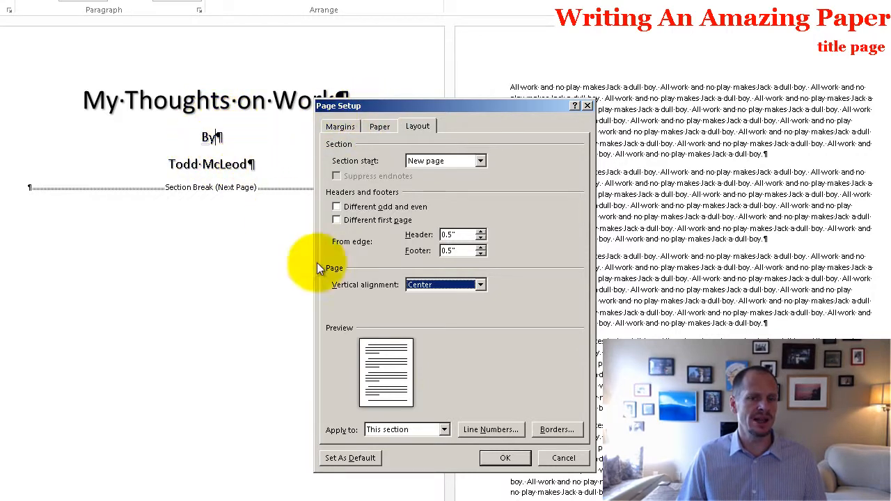
{"action": "left_click", "coordinate": [505, 458]}
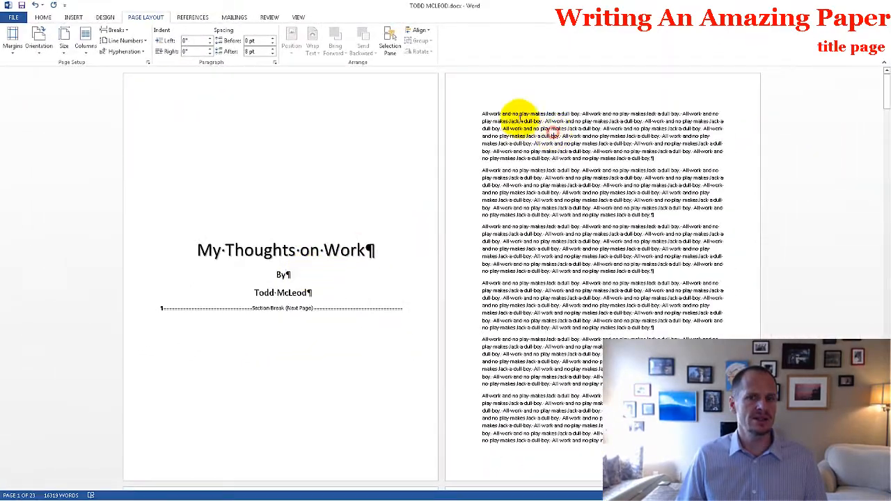
{"action": "left_click_drag", "start_coordinate": [478, 112], "coordinate": [482, 129]}
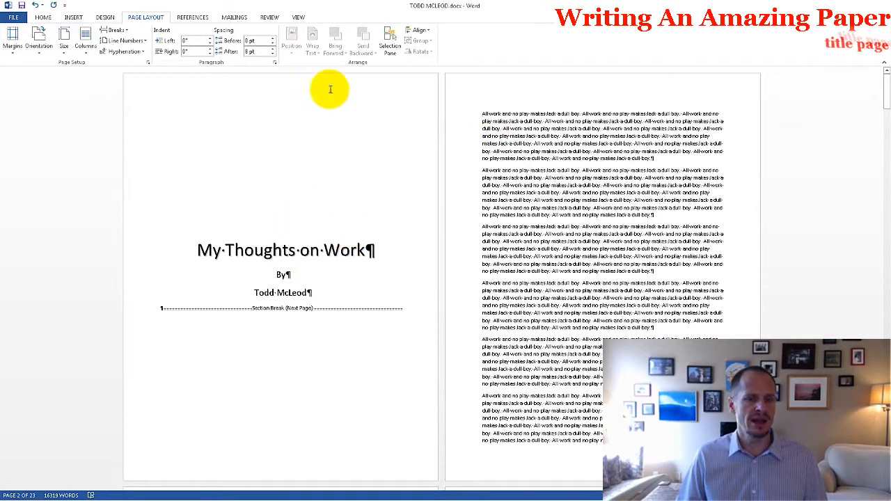
Hide the formatting marks and check how the vertically centered title page looks
{"action": "left_click", "coordinate": [49, 18]}
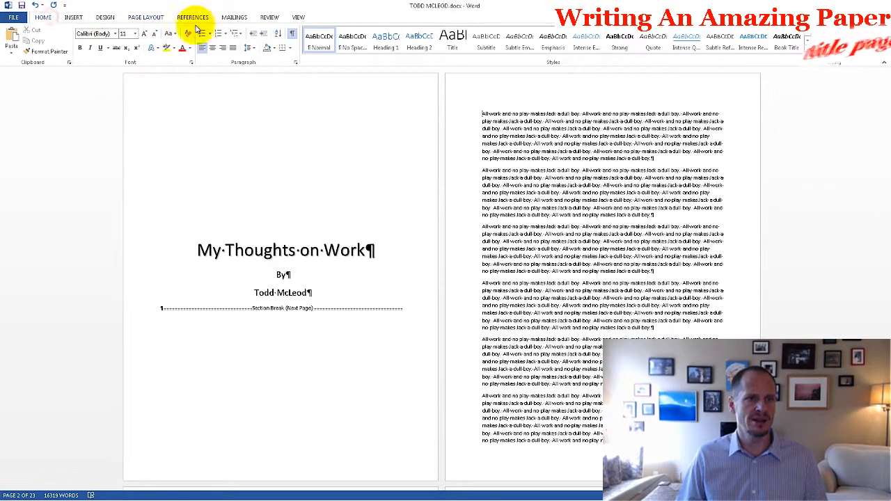
{"action": "left_click", "coordinate": [292, 34]}
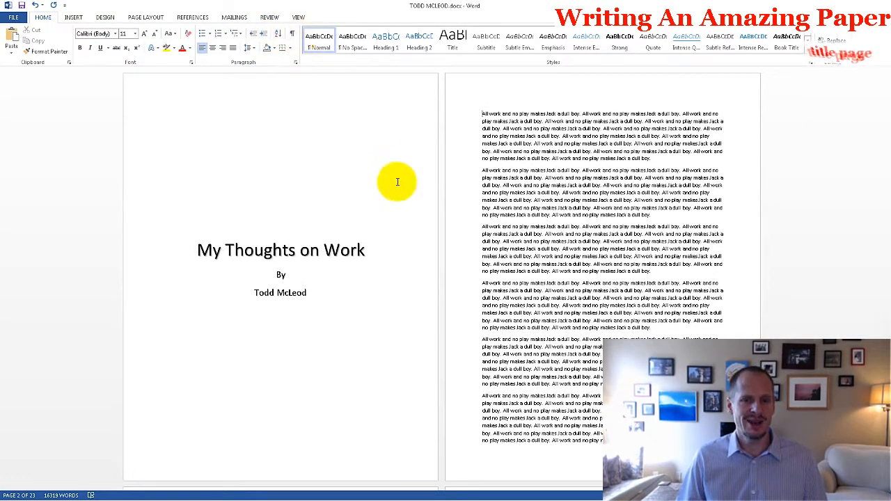
{"action": "scroll", "coordinate": [397, 258], "scroll_direction": "down", "scroll_amount": 2}
{"action": "scroll", "coordinate": [398, 260], "scroll_direction": "up", "scroll_amount": 2}
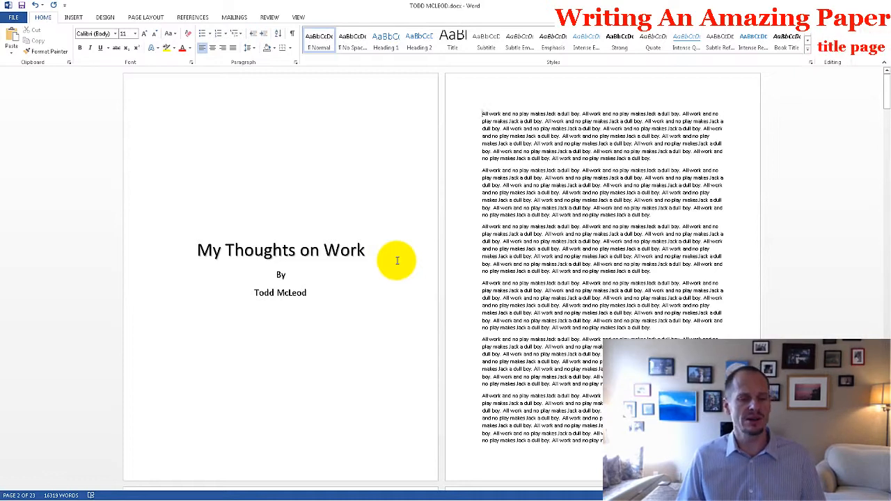
Switch to the web browser and search Google for "harkens define", and repeat the search without the final "s" of "harkens"
{"action": "key", "text": "alt+Tab"}
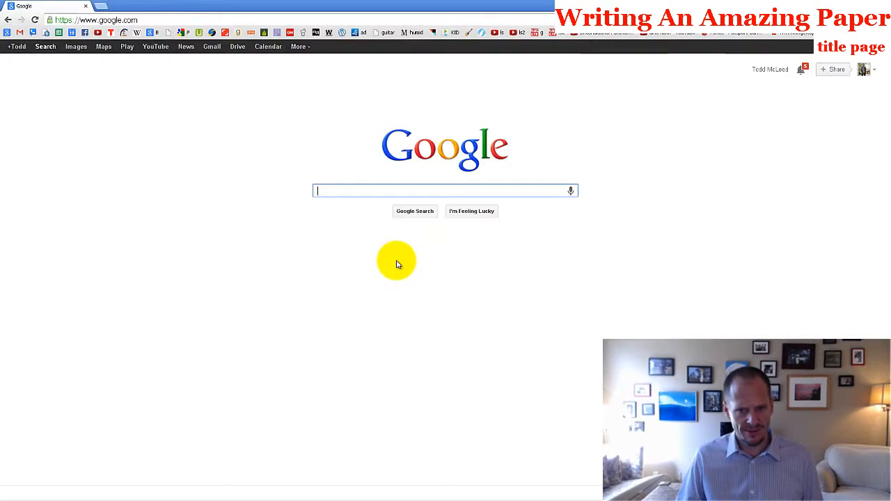
{"action": "type", "text": "harkens defin"}
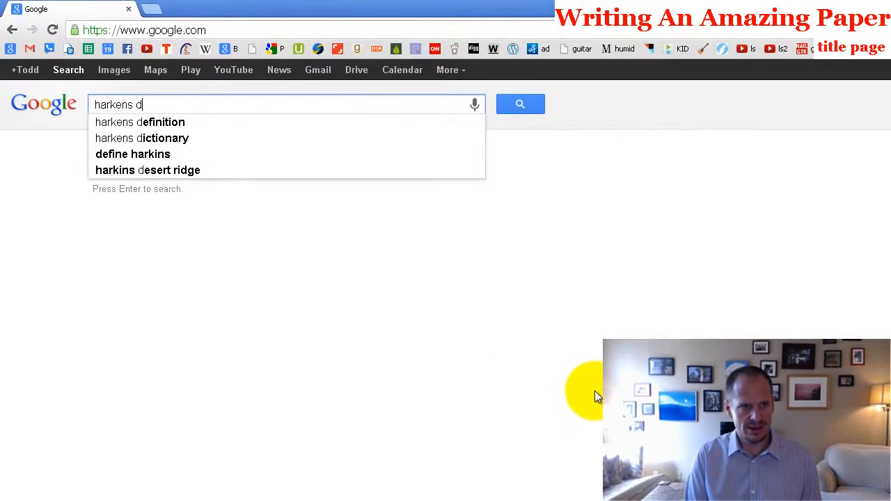
{"action": "type", "text": "e"}
{"action": "key", "text": "Return"}
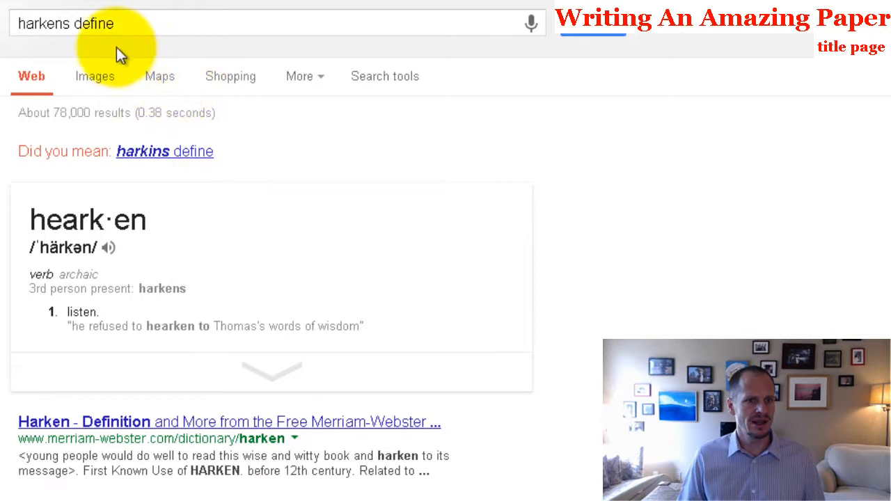
{"action": "left_click", "coordinate": [72, 25]}
{"action": "key", "text": "BackSpace"}
{"action": "key", "text": "Return"}
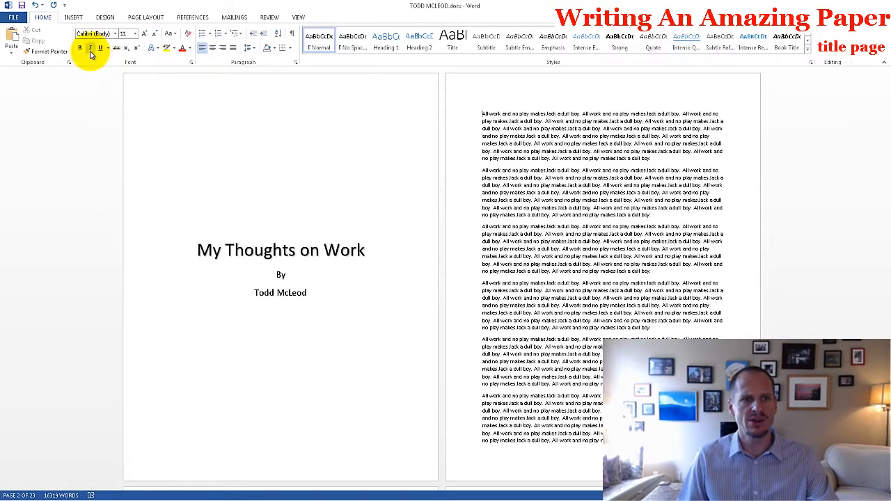
Return to Word, browse the built-in cover page designs, and close the gallery without inserting one
{"action": "left_click", "coordinate": [76, 19]}
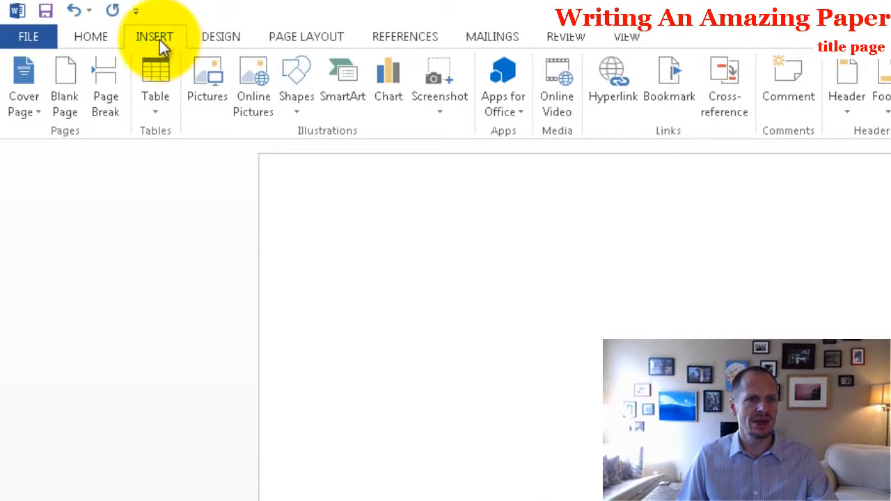
{"action": "left_click", "coordinate": [41, 112]}
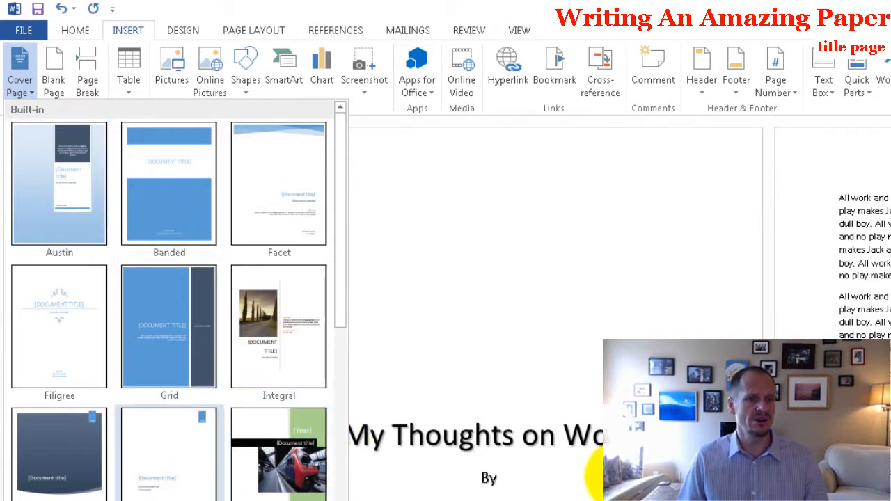
{"action": "left_click", "coordinate": [592, 435]}
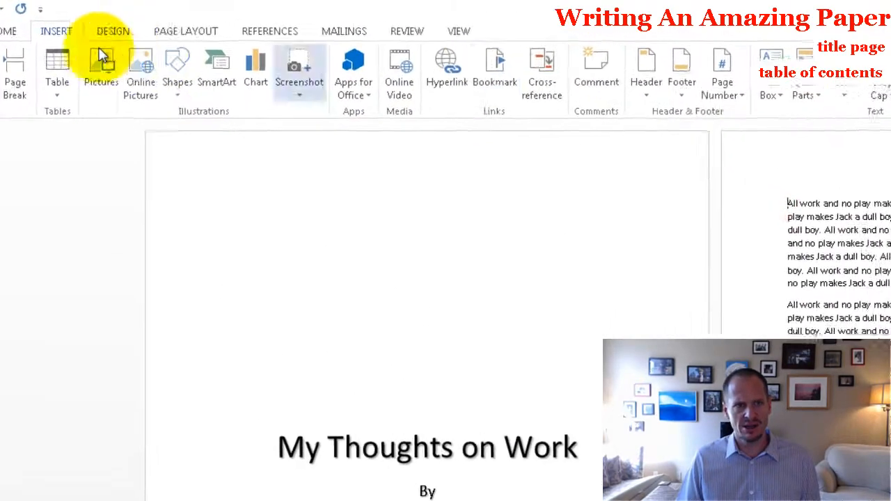
Show the formatting marks and add the line "TABLE OF CONTENTS" above the first body paragraph on page 2
{"action": "left_click", "coordinate": [7, 32]}
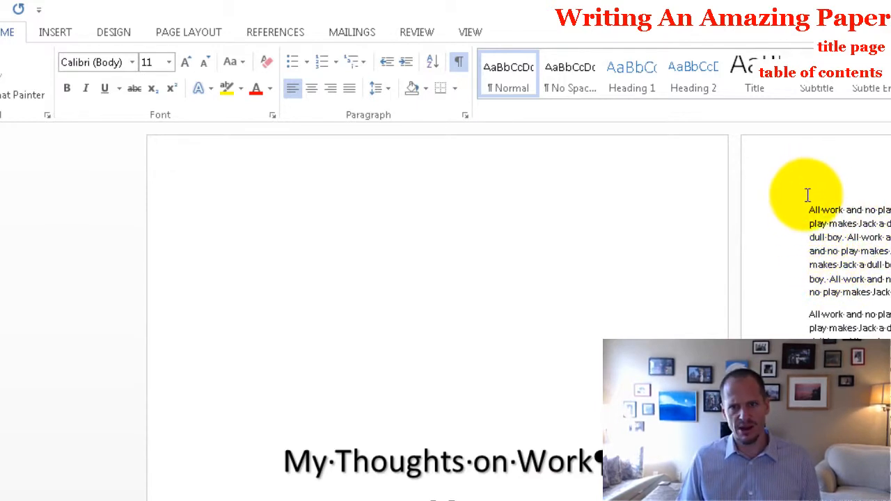
{"action": "key", "text": "Return"}
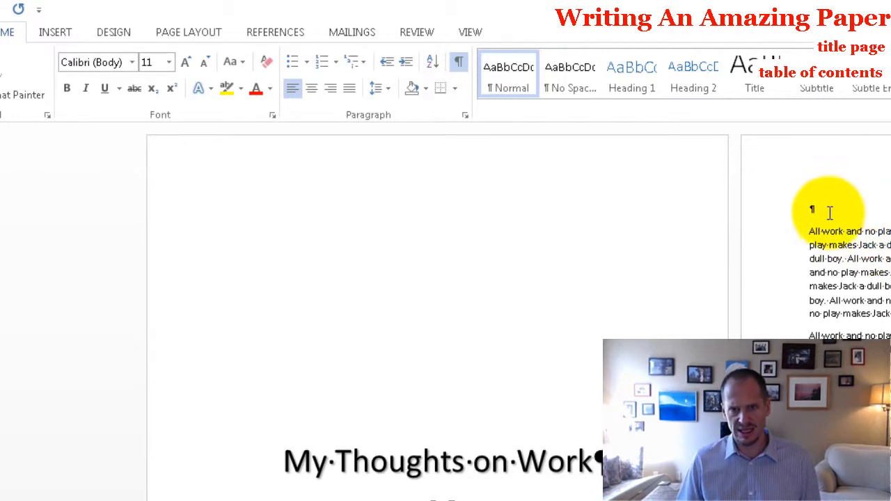
{"action": "key", "text": "BackSpace"}
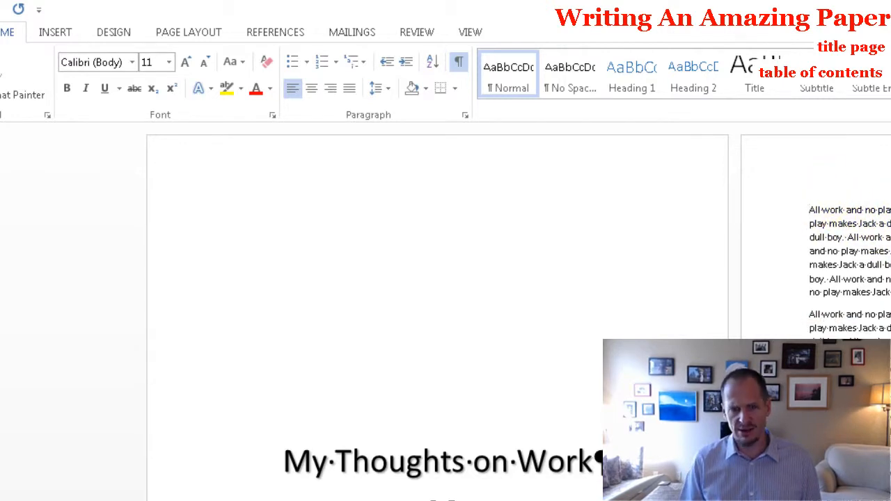
{"action": "type", "text": "TABLE OF C"}
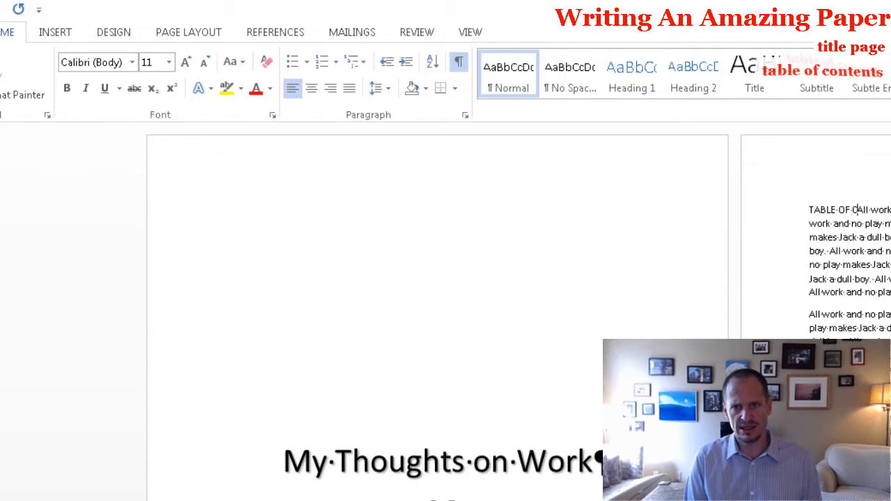
{"action": "type", "text": "ONTENTS"}
{"action": "key", "text": "Return"}
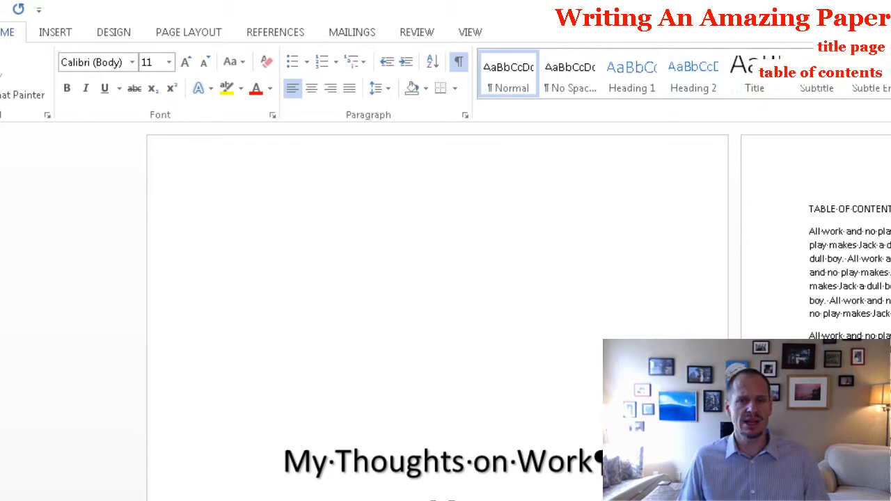
Insert a Next Page section break after the "TABLE OF CONTENTS" line and add an empty paragraph between them
{"action": "left_click", "coordinate": [193, 31]}
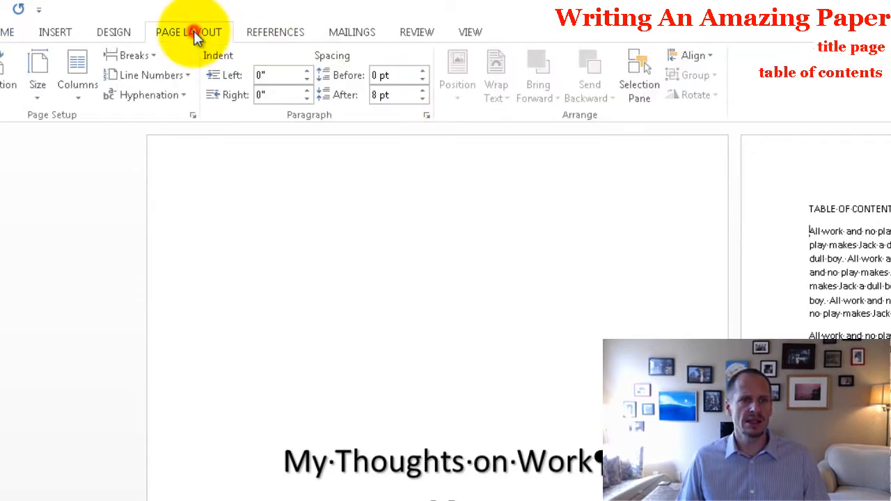
{"action": "left_click", "coordinate": [154, 56]}
{"action": "left_click", "coordinate": [179, 279]}
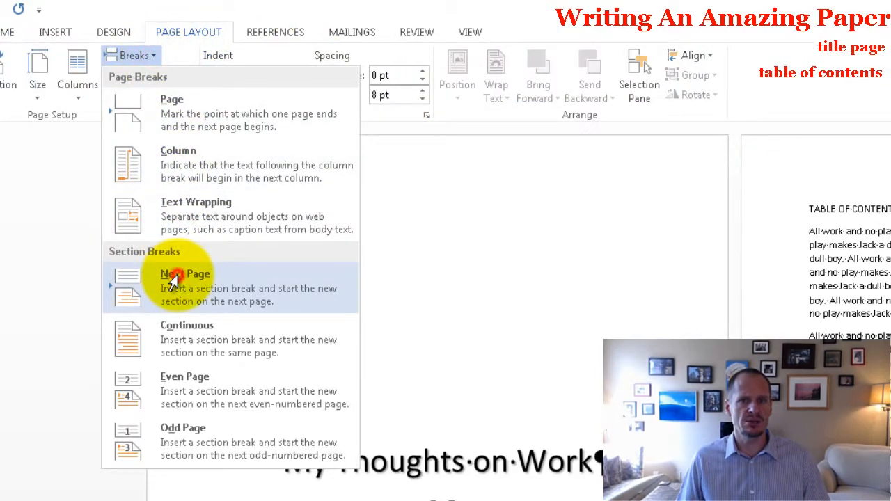
{"action": "scroll", "coordinate": [515, 369], "scroll_direction": "up", "scroll_amount": 3}
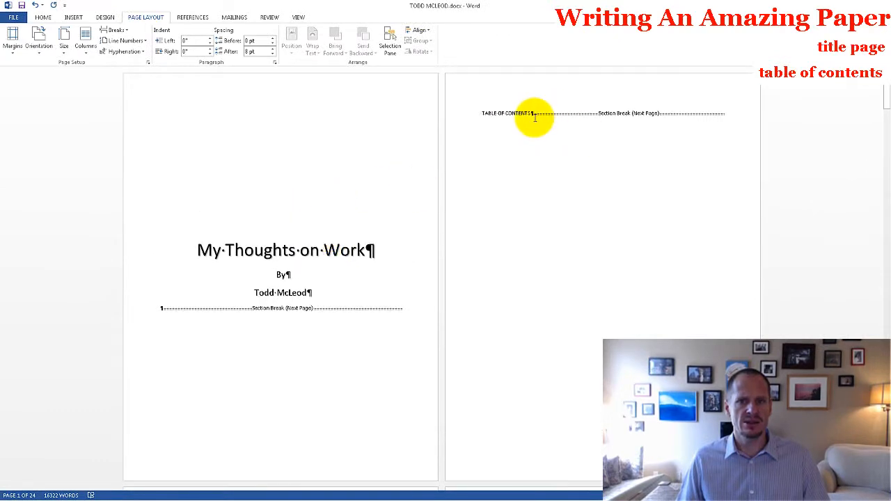
{"action": "left_click", "coordinate": [531, 114]}
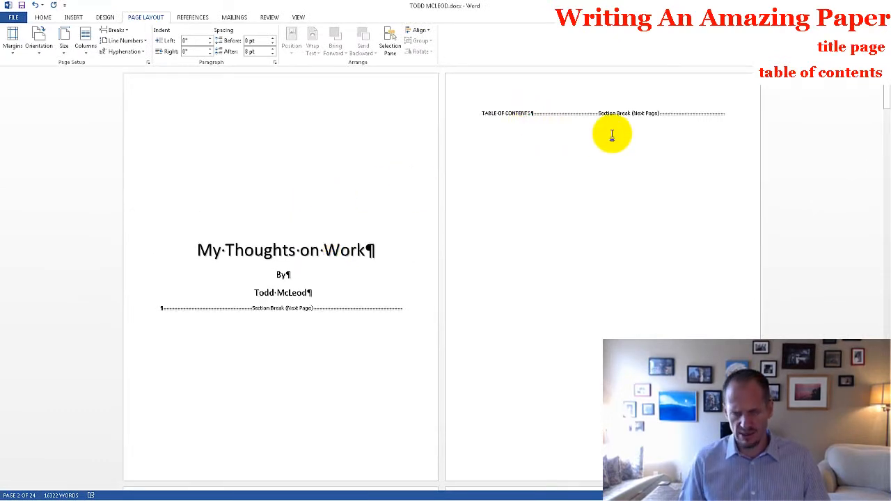
{"action": "key", "text": "Return"}
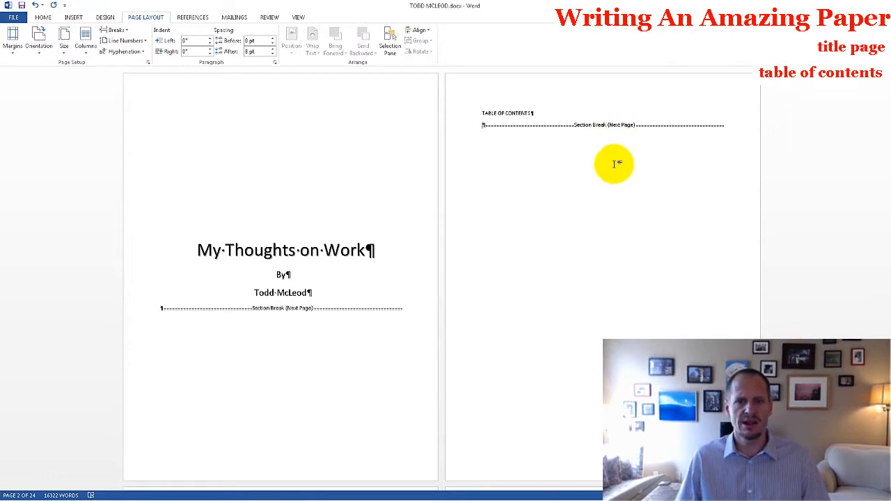
Check the body pages after the table of contents section, hide the formatting marks, and return to the title page
{"action": "scroll", "coordinate": [594, 278], "scroll_direction": "down", "scroll_amount": 4}
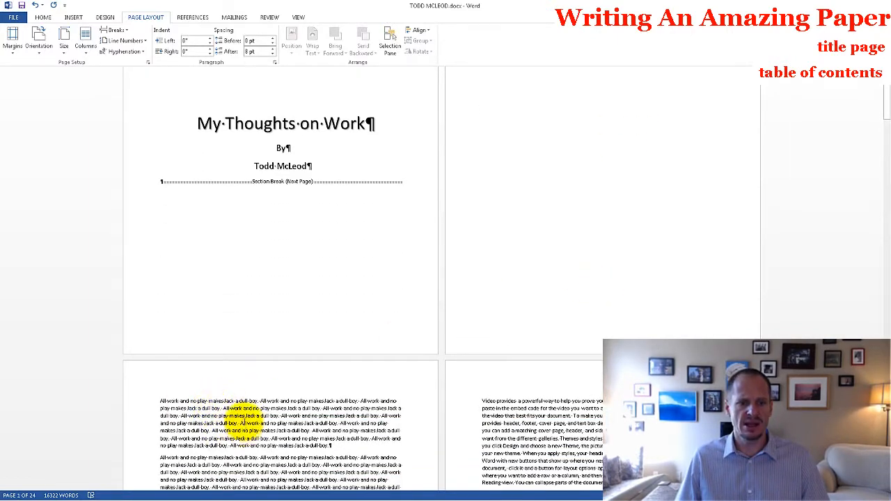
{"action": "scroll", "coordinate": [243, 417], "scroll_direction": "down", "scroll_amount": 5}
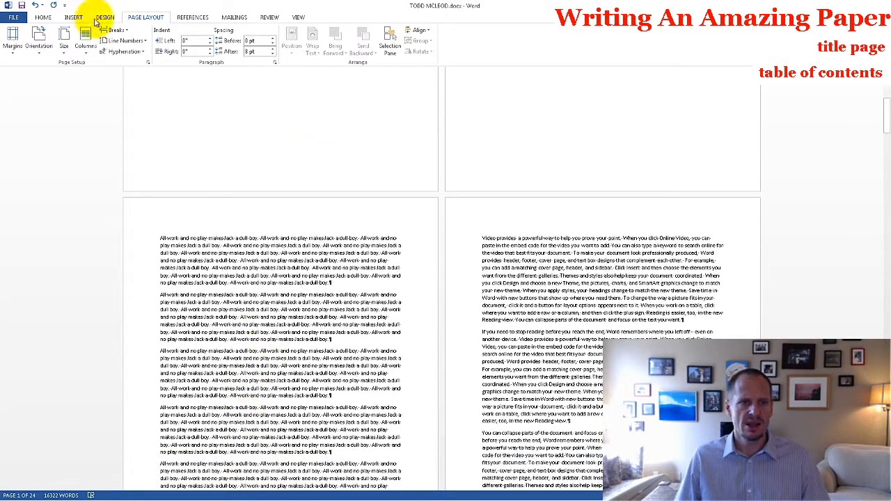
{"action": "left_click", "coordinate": [45, 16]}
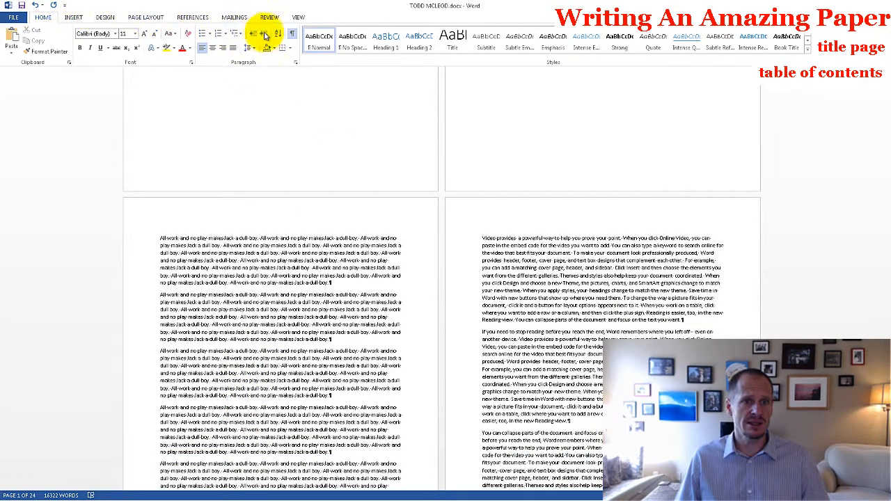
{"action": "scroll", "coordinate": [381, 261], "scroll_direction": "up", "scroll_amount": 8}
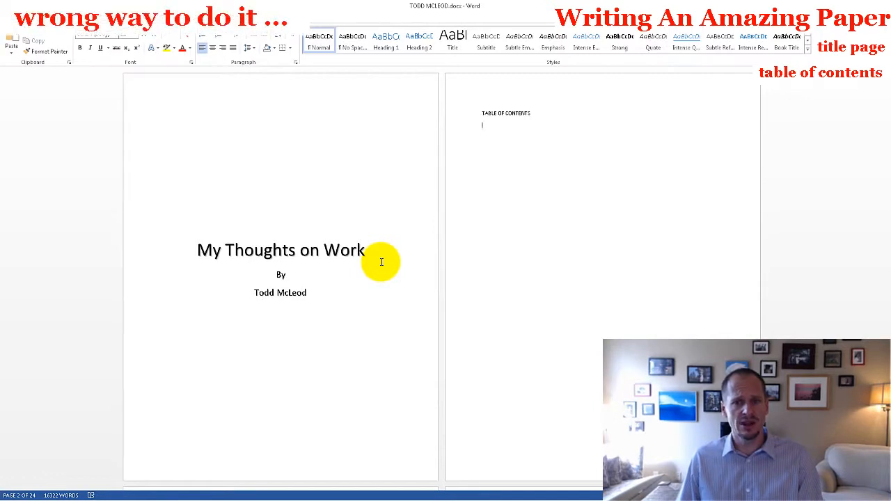
Add the heading line "Introduction" above the first body paragraph on page 3
{"action": "scroll", "coordinate": [381, 262], "scroll_direction": "down", "scroll_amount": 5}
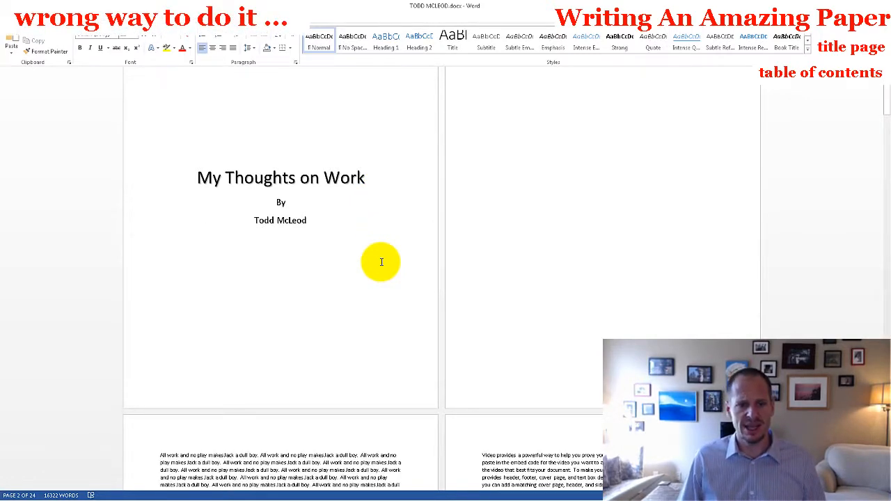
{"action": "left_click", "coordinate": [158, 364]}
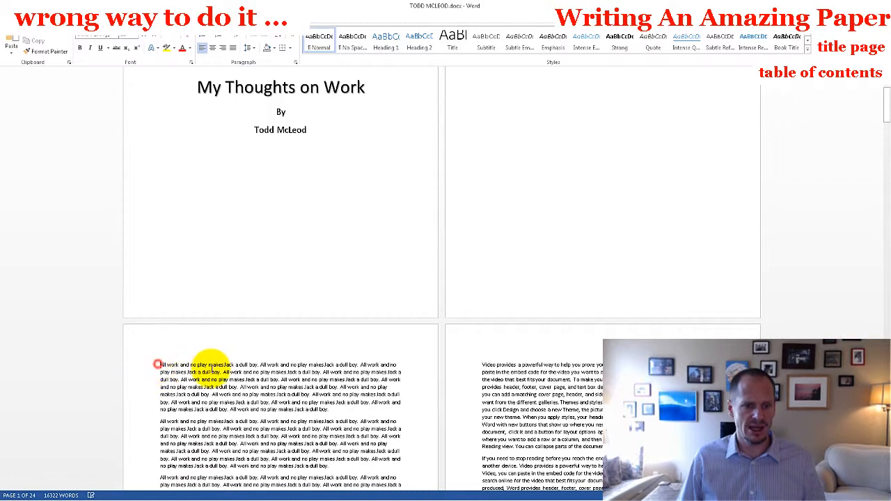
{"action": "type", "text": "INTROD"}
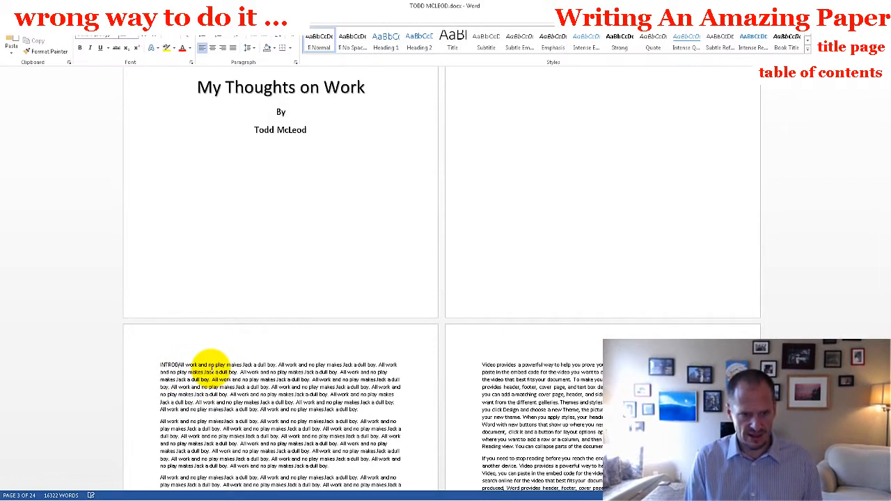
{"action": "key", "text": "BackSpace"}
{"action": "key", "text": "BackSpace"}
{"action": "key", "text": "BackSpace"}
{"action": "key", "text": "BackSpace"}
{"action": "key", "text": "BackSpace"}
{"action": "key", "text": "BackSpace"}
{"action": "type", "text": "Introduc"}
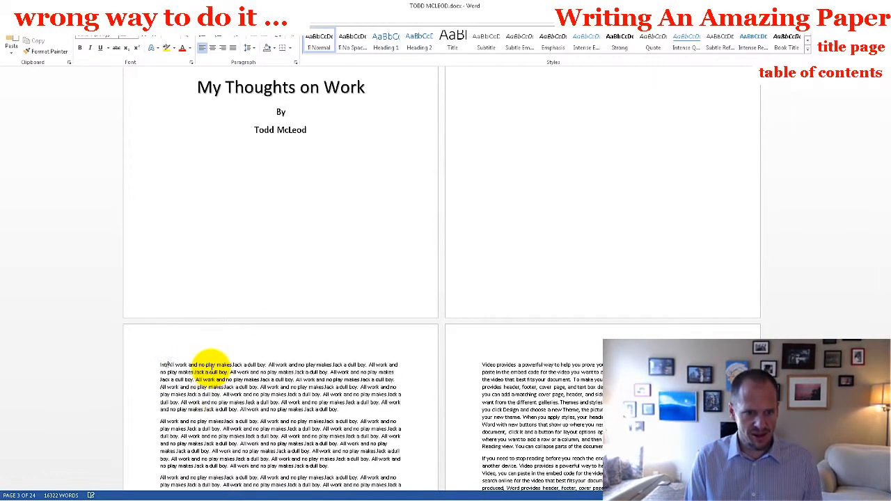
{"action": "type", "text": "tion"}
{"action": "key", "text": "Return"}
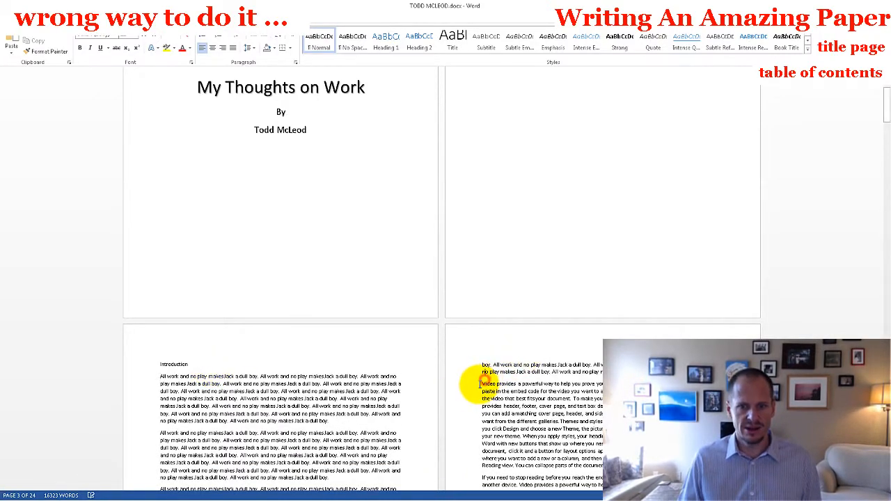
Add the heading line "Methodology" above the paragraph on page 4 that starts with "Video provides"
{"action": "type", "text": "Methodol"}
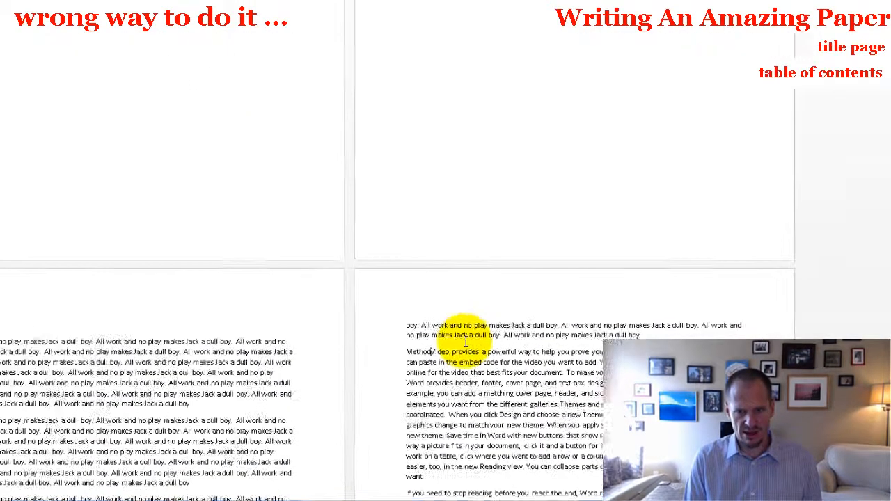
{"action": "type", "text": "ogy"}
{"action": "key", "text": "Return"}
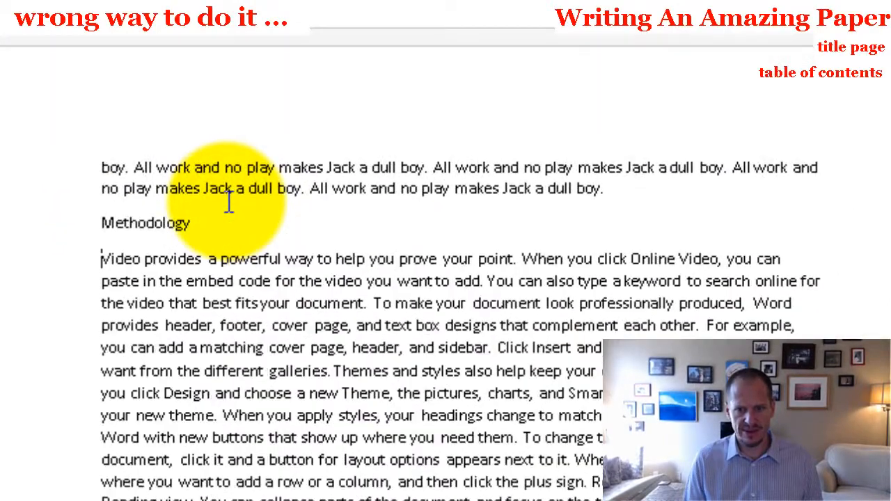
Add dot-leader entries under "TABLE OF CONTENTS" for "Introduction" with page number 3 and "Methodology" with page number 4
{"action": "scroll", "coordinate": [219, 221], "scroll_direction": "up", "scroll_amount": 3}
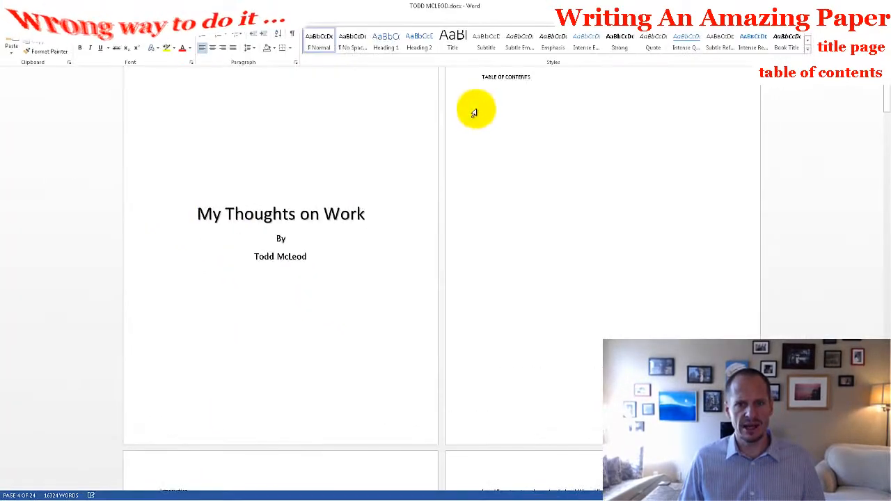
{"action": "left_click", "coordinate": [500, 94]}
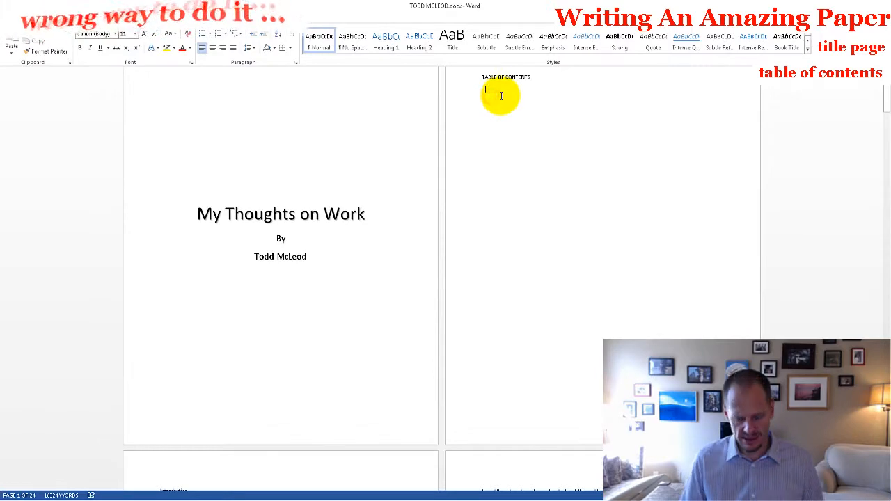
{"action": "type", "text": "Introduction"}
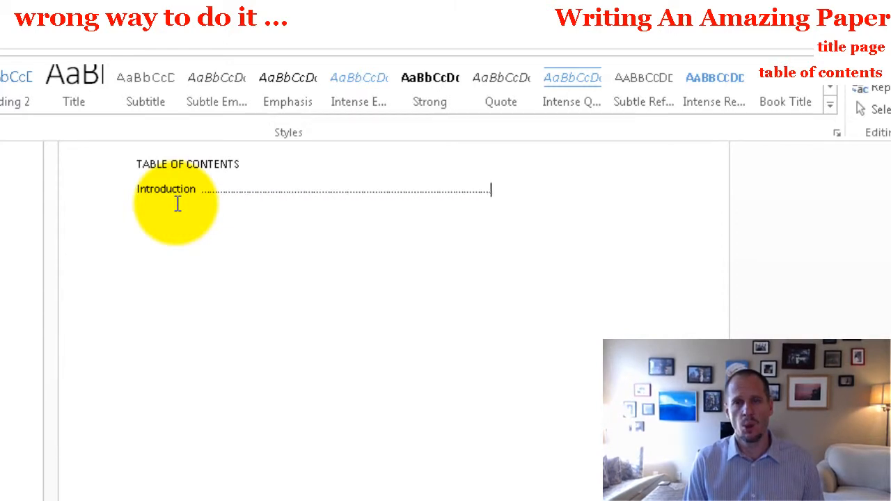
{"action": "type", "text": ".................................................................."}
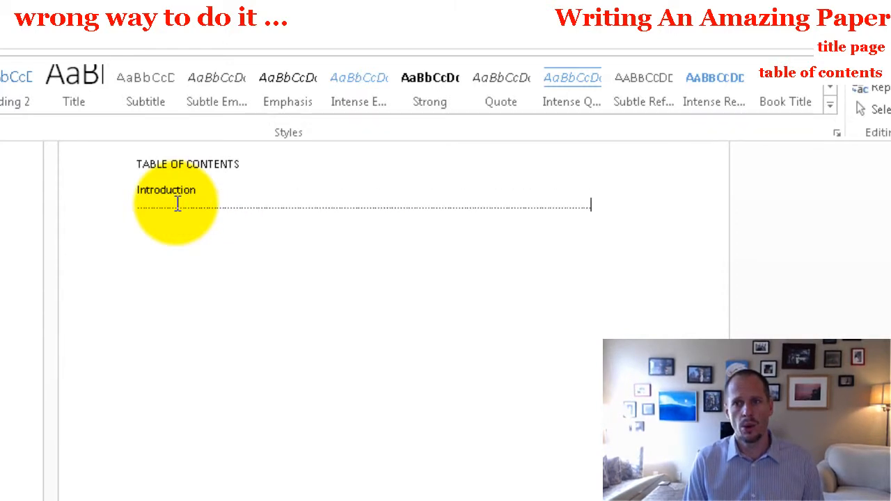
{"action": "key", "text": "BackSpace"}
{"action": "key", "text": "BackSpace"}
{"action": "key", "text": "BackSpace"}
{"action": "key", "text": "BackSpace"}
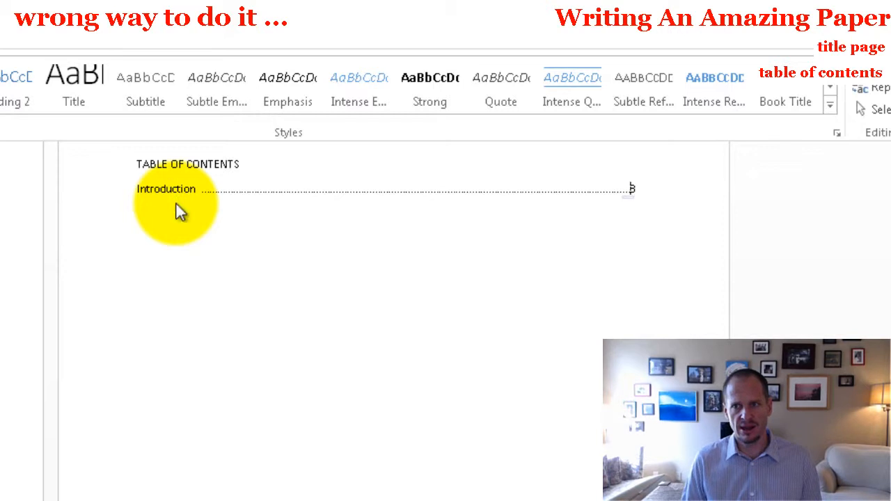
{"action": "key", "text": "BackSpace"}
{"action": "type", "text": "8"}
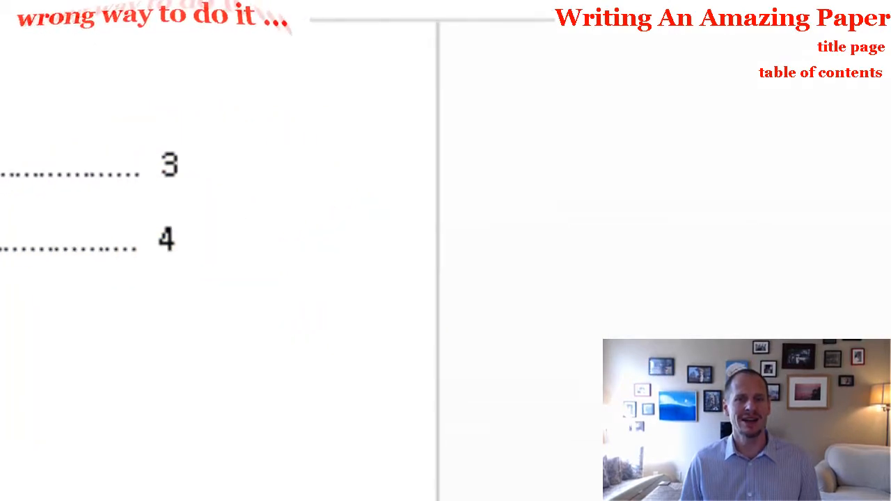
Color the third, fourth and fifth body paragraphs under "Introduction" on page 3 red
{"action": "scroll", "coordinate": [622, 239], "scroll_direction": "down", "scroll_amount": 6}
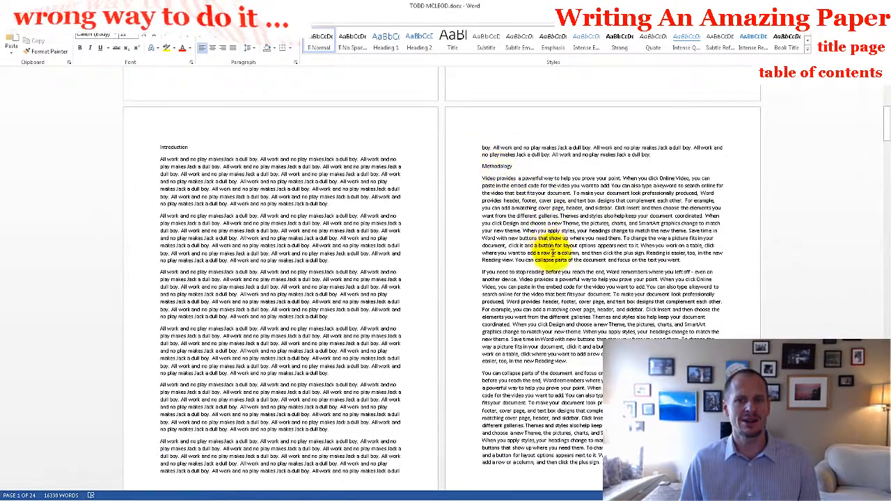
{"action": "scroll", "coordinate": [556, 257], "scroll_direction": "up", "scroll_amount": 3}
{"action": "scroll", "coordinate": [555, 257], "scroll_direction": "up", "scroll_amount": 2}
{"action": "scroll", "coordinate": [555, 255], "scroll_direction": "down", "scroll_amount": 3}
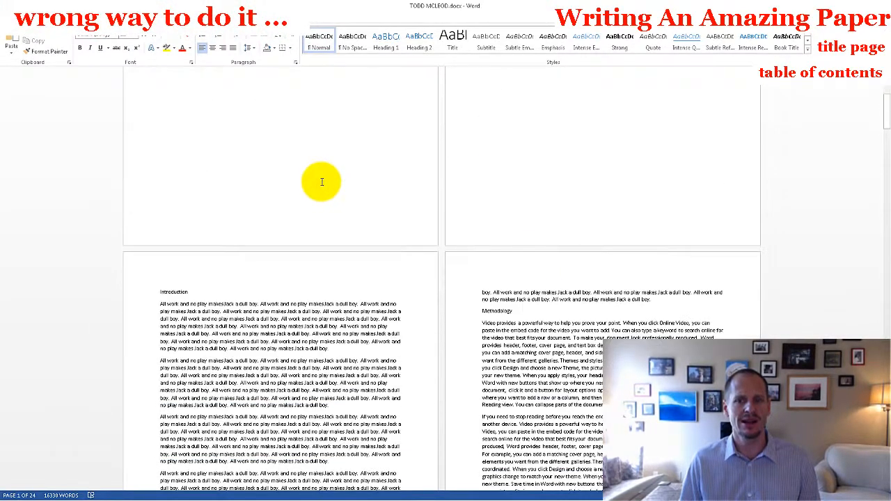
{"action": "scroll", "coordinate": [532, 321], "scroll_direction": "down", "scroll_amount": 3}
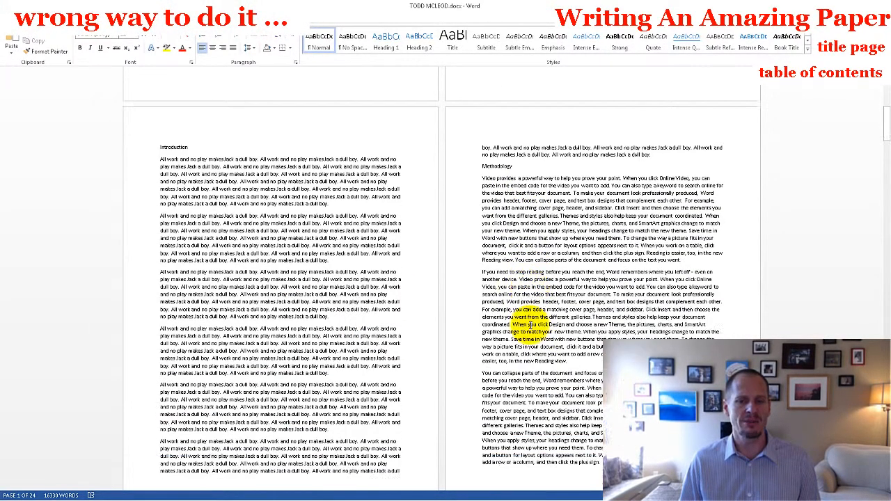
{"action": "scroll", "coordinate": [530, 324], "scroll_direction": "down", "scroll_amount": 2}
{"action": "left_click_drag", "start_coordinate": [328, 358], "coordinate": [160, 200]}
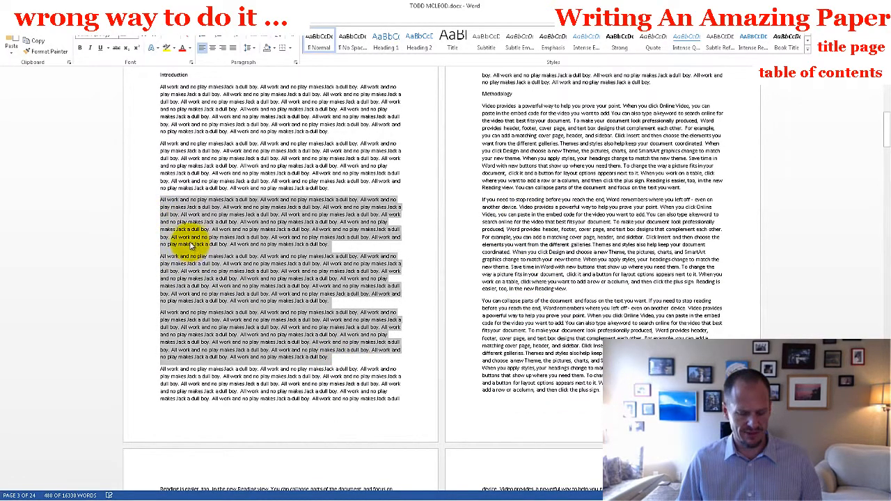
{"action": "left_click", "coordinate": [182, 48]}
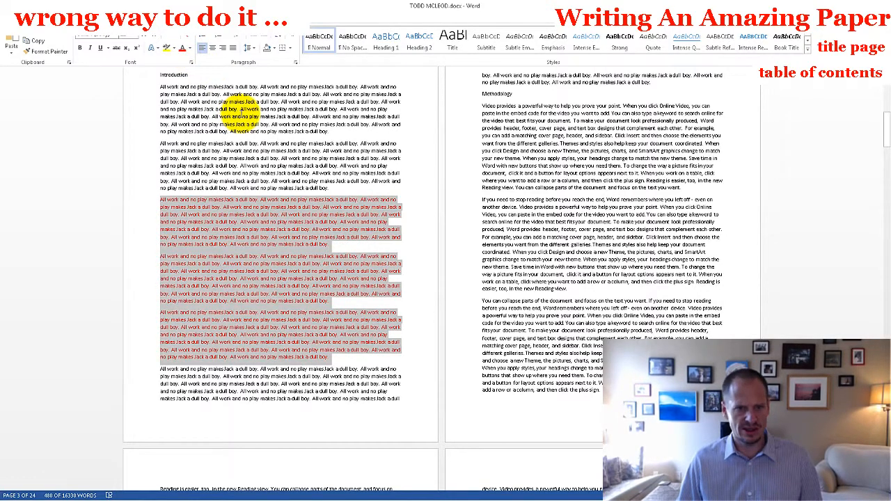
Copy the three red paragraphs and paste them twice directly below the originals
{"action": "key", "text": "ctrl+c"}
{"action": "key", "text": "Right"}
{"action": "key", "text": "ctrl+v"}
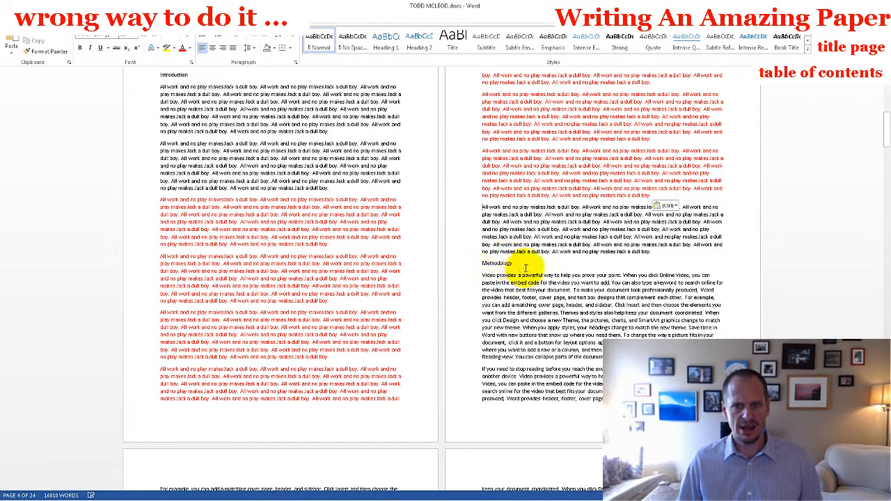
{"action": "key", "text": "ctrl+v"}
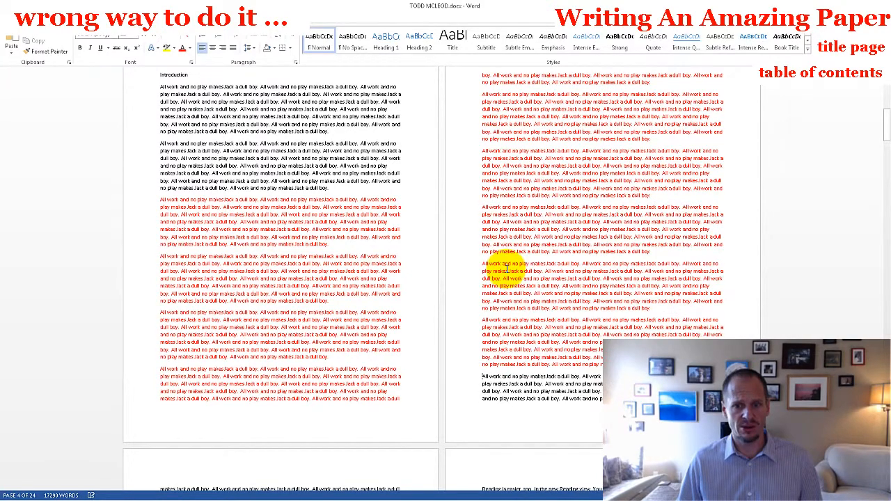
Check which page "Methodology" starts on and change its page number in the typed table of contents to 5
{"action": "scroll", "coordinate": [502, 271], "scroll_direction": "down", "scroll_amount": 3}
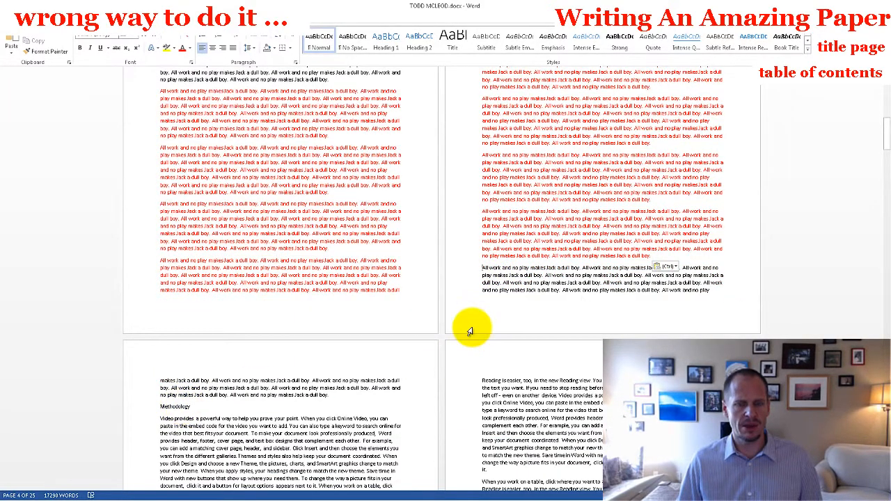
{"action": "scroll", "coordinate": [469, 328], "scroll_direction": "up", "scroll_amount": 15}
{"action": "scroll", "coordinate": [469, 325], "scroll_direction": "up", "scroll_amount": 4}
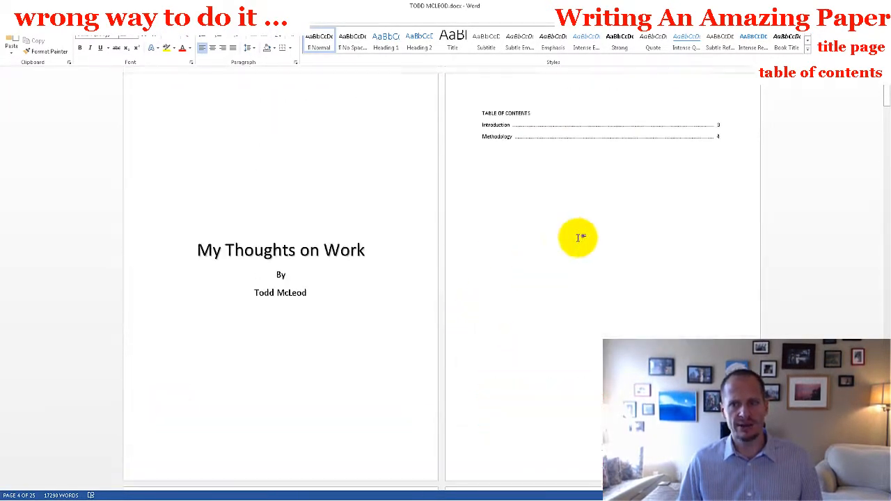
{"action": "left_click", "coordinate": [718, 137]}
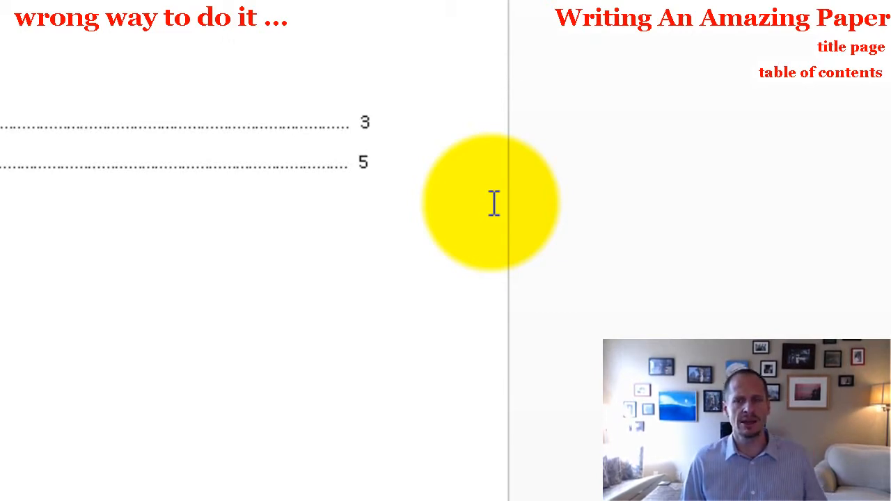
Delete the typed "Introduction" and "Methodology" entries from the table of contents page and show the formatting marks
{"action": "left_click_drag", "start_coordinate": [422, 167], "coordinate": [491, 136]}
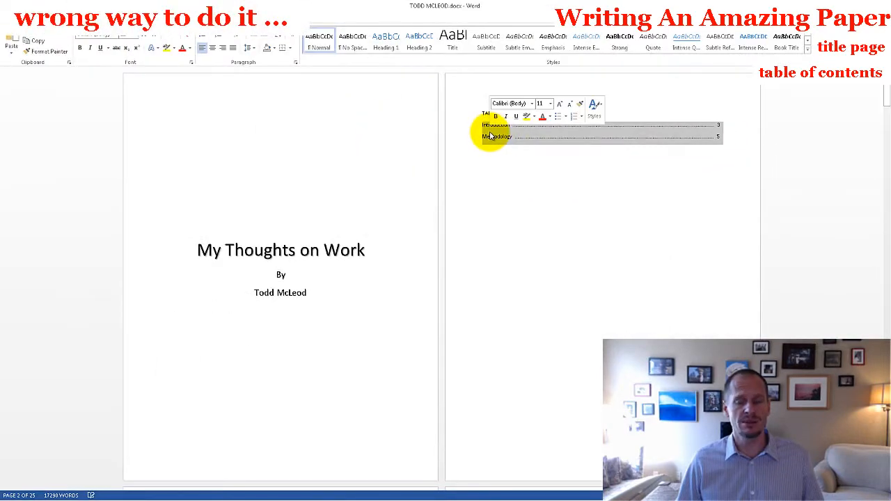
{"action": "key", "text": "Delete"}
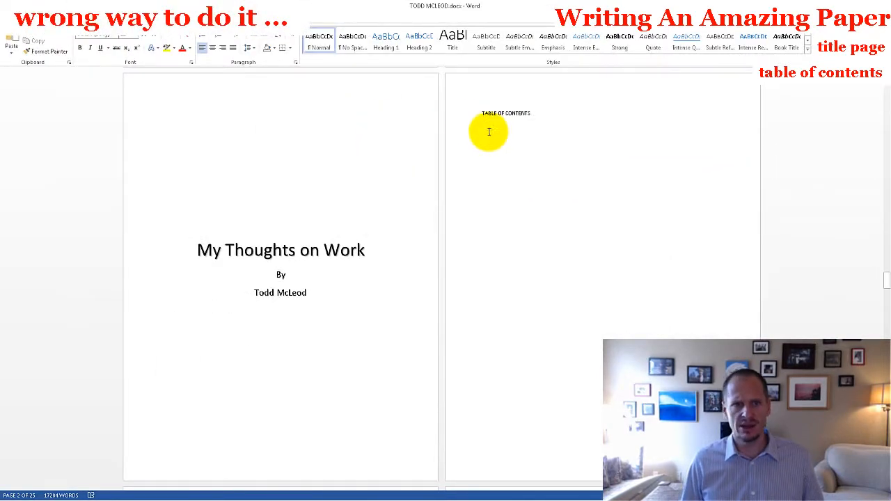
{"action": "left_click", "coordinate": [293, 37]}
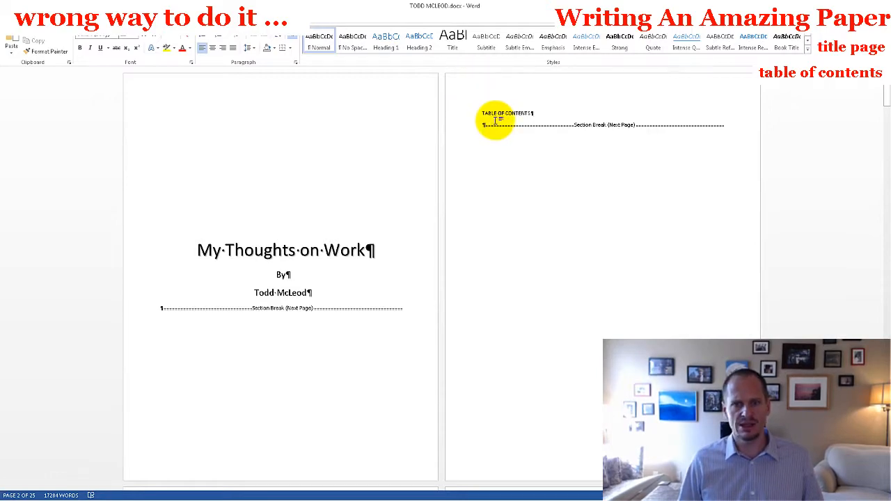
Set the font color of all the red paragraphs on pages 3 and 4 back to black
{"action": "scroll", "coordinate": [496, 120], "scroll_direction": "down", "scroll_amount": 10}
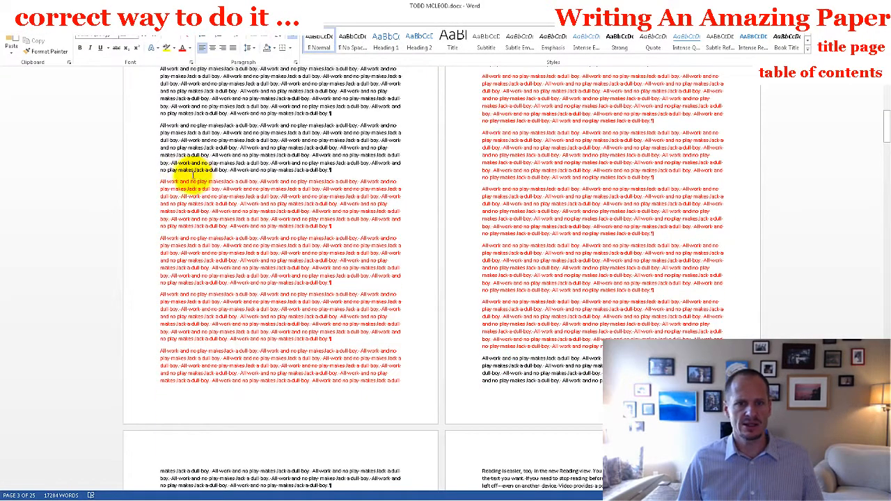
{"action": "left_click_drag", "start_coordinate": [174, 163], "coordinate": [600, 359]}
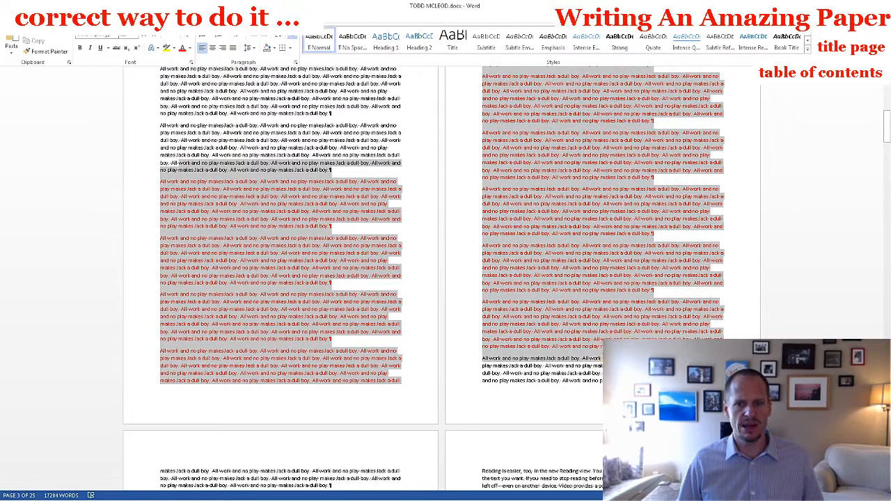
{"action": "left_click", "coordinate": [188, 50]}
{"action": "left_click", "coordinate": [186, 60]}
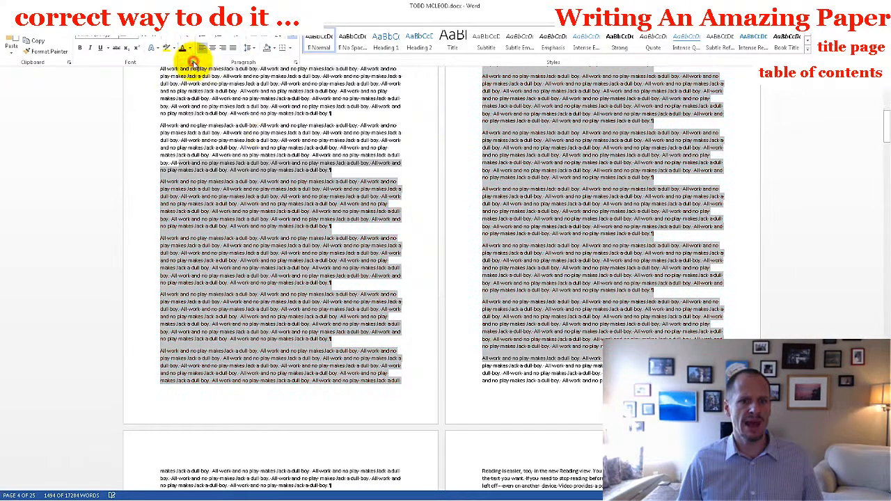
{"action": "left_click", "coordinate": [265, 133]}
Apply the Heading 1 style to the "Introduction" line on page 3 and the "Methodology" line on page 5
{"action": "scroll", "coordinate": [268, 133], "scroll_direction": "up", "scroll_amount": 5}
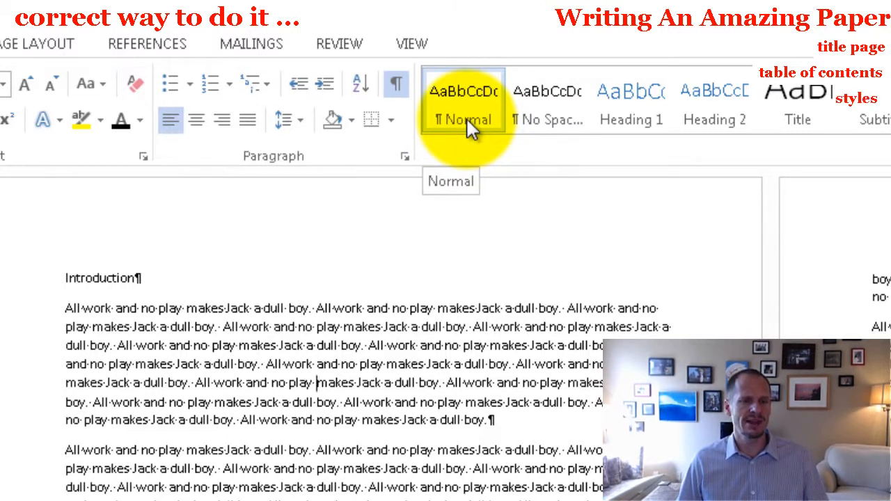
{"action": "left_click", "coordinate": [23, 278]}
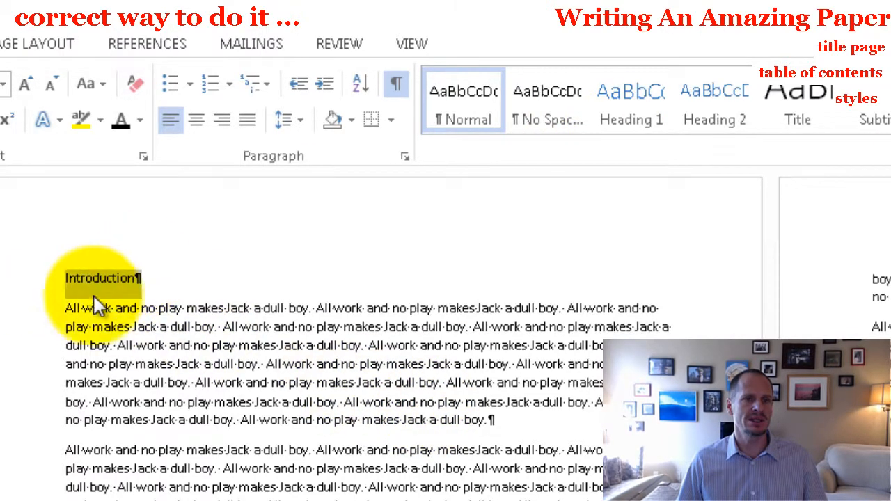
{"action": "left_click", "coordinate": [647, 107]}
{"action": "scroll", "coordinate": [369, 327], "scroll_direction": "down", "scroll_amount": 10}
{"action": "left_click", "coordinate": [550, 84]}
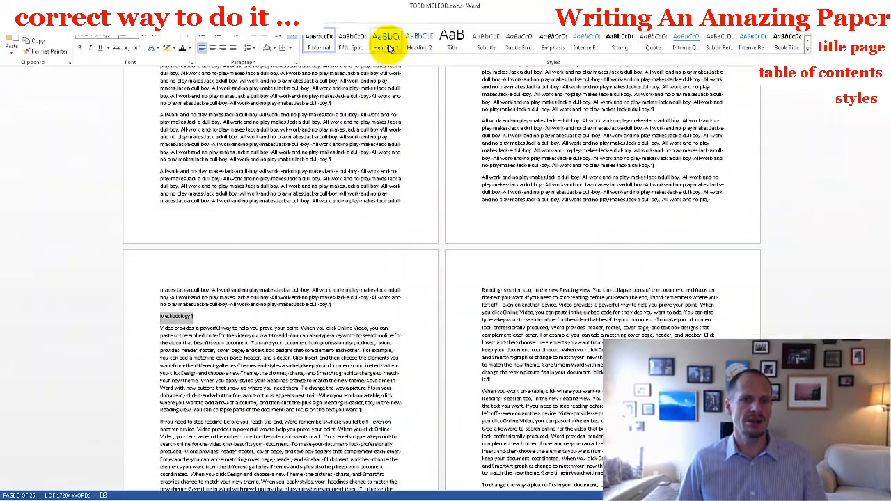
{"action": "left_click", "coordinate": [295, 211]}
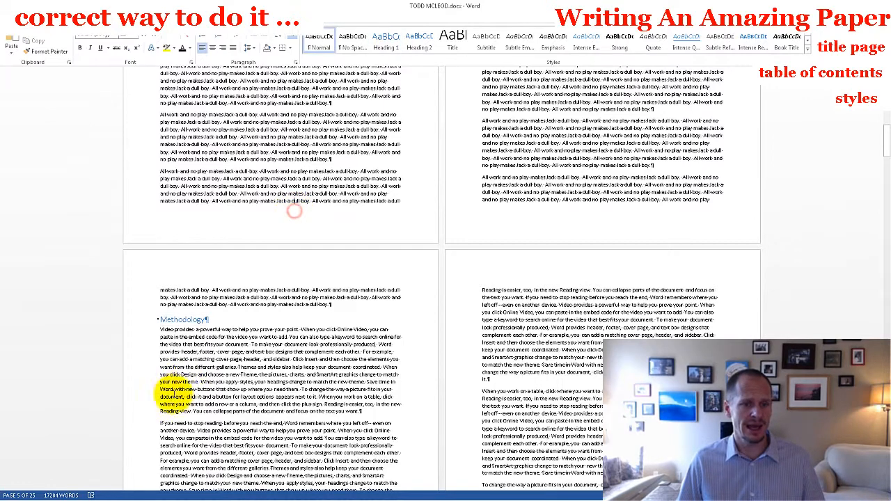
Add the line "Methodology Complications" above the paragraph starting "If you need to stop reading" and apply the Heading 2 style to it
{"action": "scroll", "coordinate": [171, 406], "scroll_direction": "down", "scroll_amount": 1}
{"action": "scroll", "coordinate": [167, 406], "scroll_direction": "down", "scroll_amount": 3}
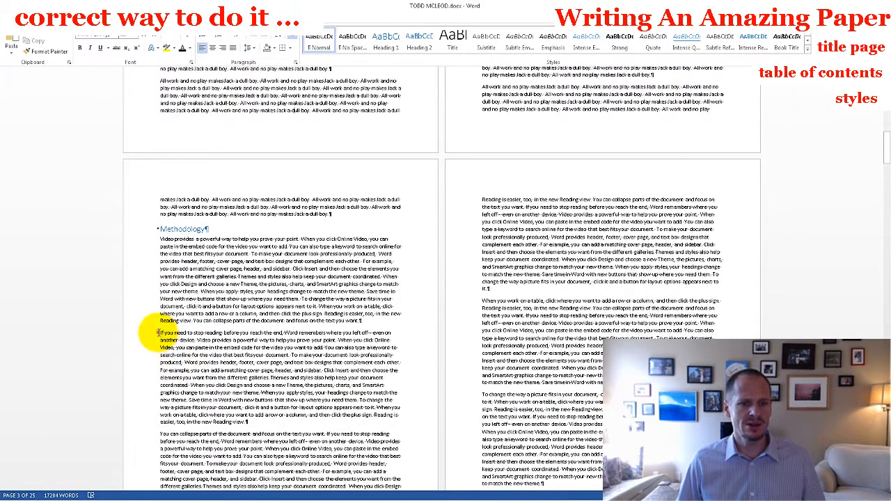
{"action": "left_click", "coordinate": [159, 333]}
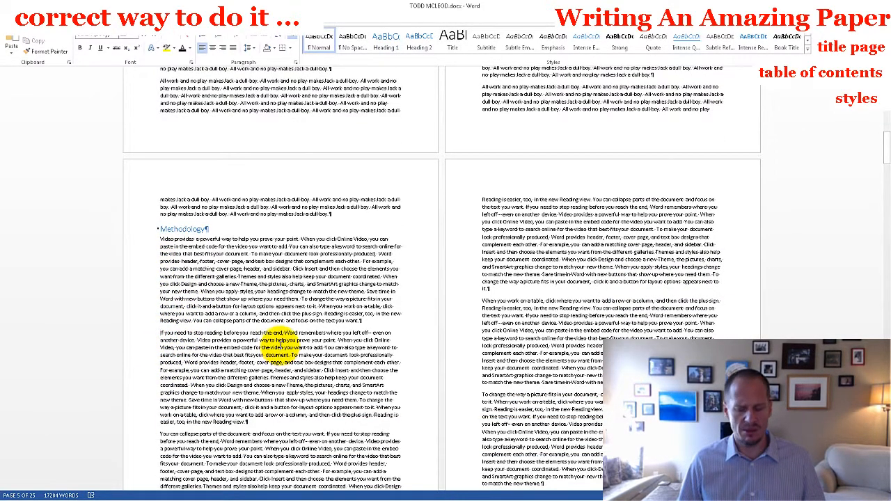
{"action": "key", "text": "Return"}
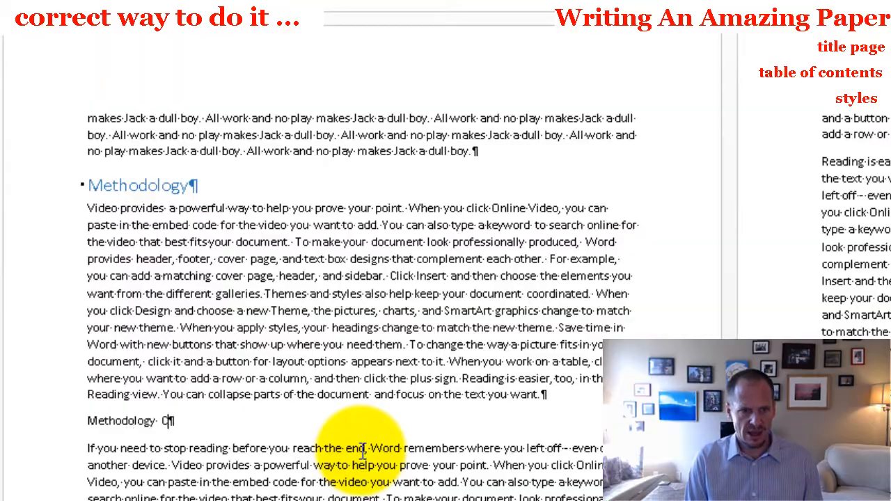
{"action": "type", "text": "cations"}
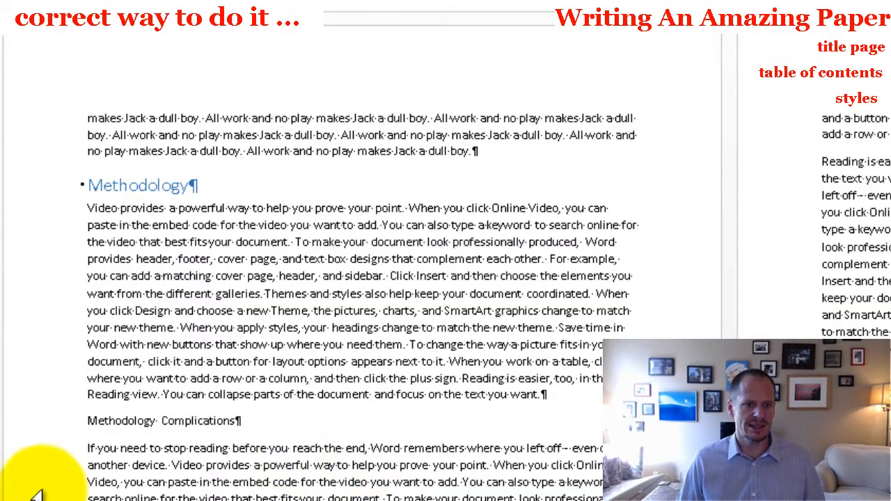
{"action": "left_click", "coordinate": [56, 426]}
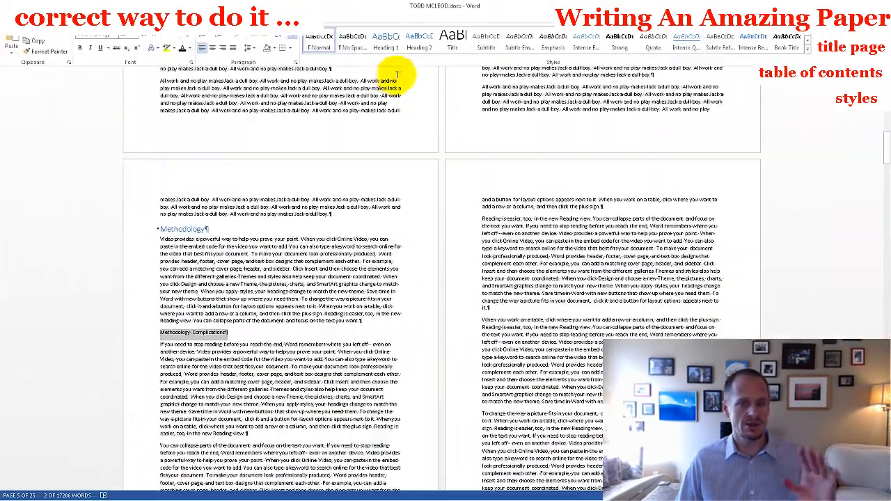
{"action": "left_click", "coordinate": [418, 46]}
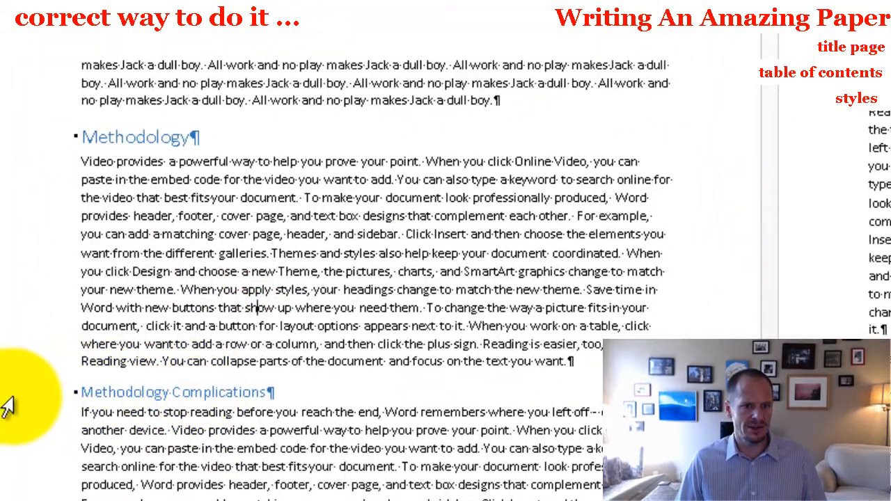
Delete the "Methodology Complications" heading and return to the "Introduction" heading on page 3
{"action": "left_click", "coordinate": [7, 401]}
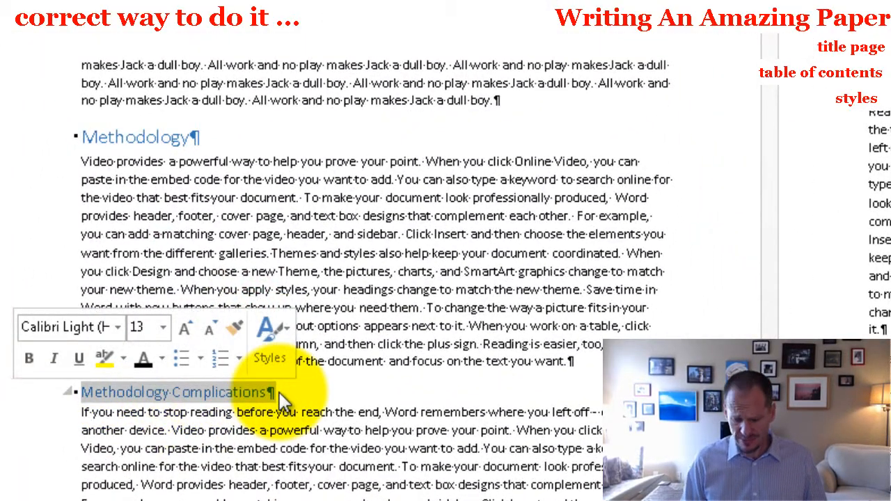
{"action": "key", "text": "Delete"}
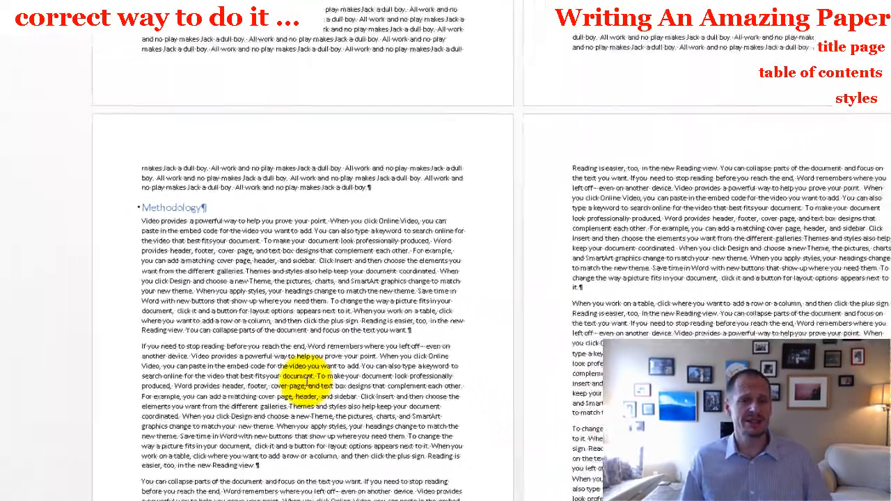
{"action": "scroll", "coordinate": [283, 359], "scroll_direction": "up", "scroll_amount": 8}
{"action": "scroll", "coordinate": [283, 359], "scroll_direction": "up", "scroll_amount": 5}
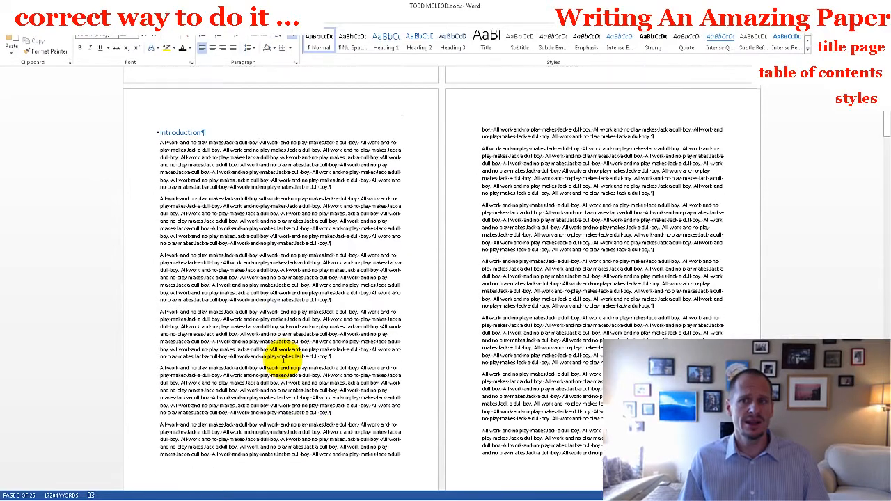
Delete the block of repeated filler paragraphs on page 4, below its two opening lines
{"action": "left_click_drag", "start_coordinate": [653, 363], "coordinate": [481, 148]}
{"action": "key", "text": "Delete"}
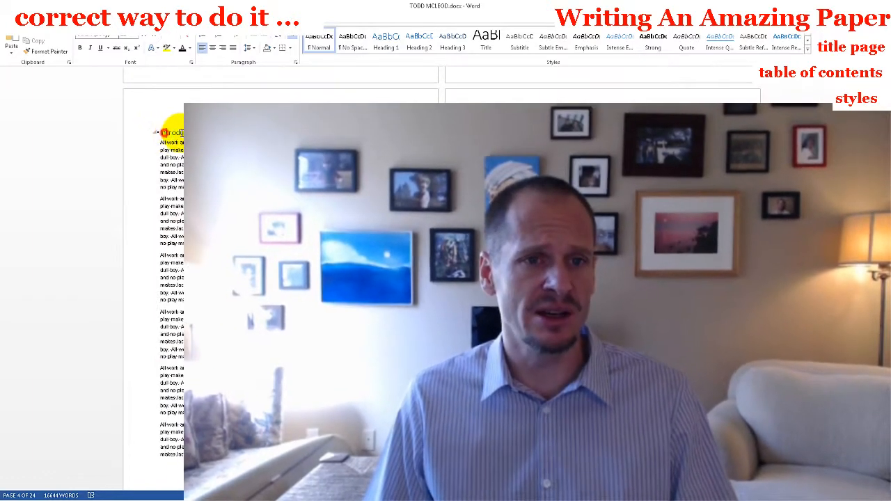
{"action": "left_click_drag", "start_coordinate": [165, 132], "coordinate": [202, 133]}
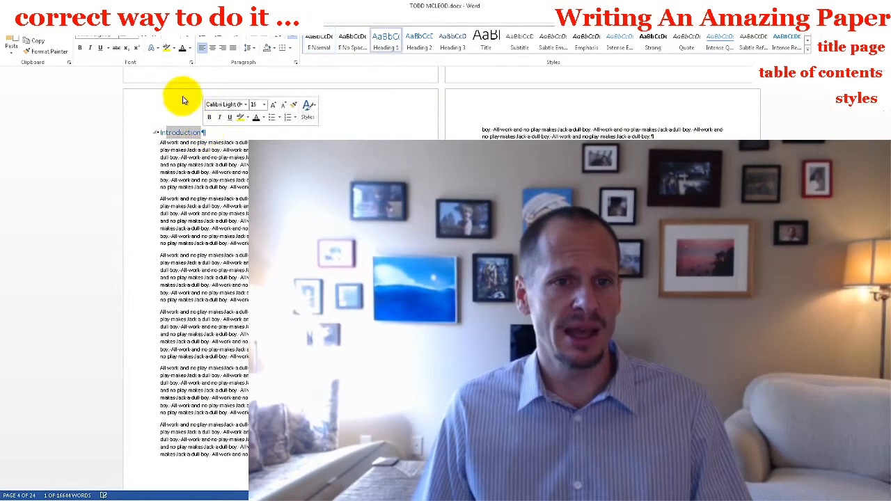
{"action": "left_click", "coordinate": [255, 139]}
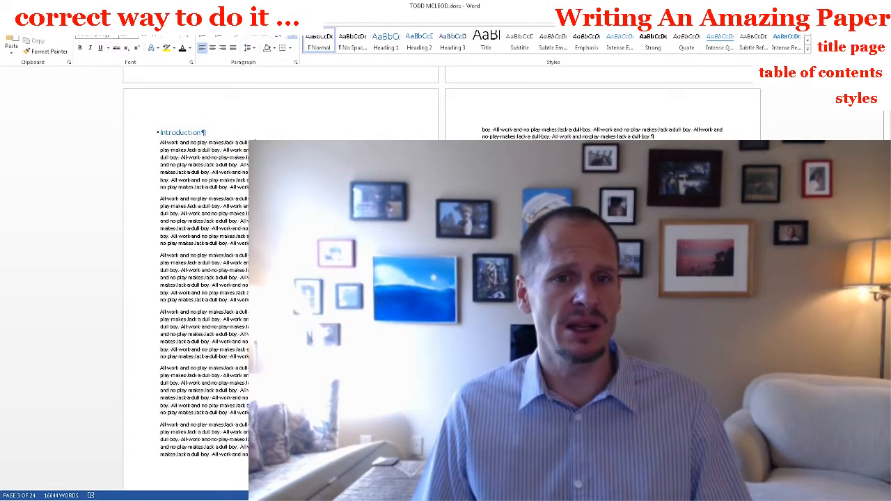
{"action": "left_click", "coordinate": [508, 313]}
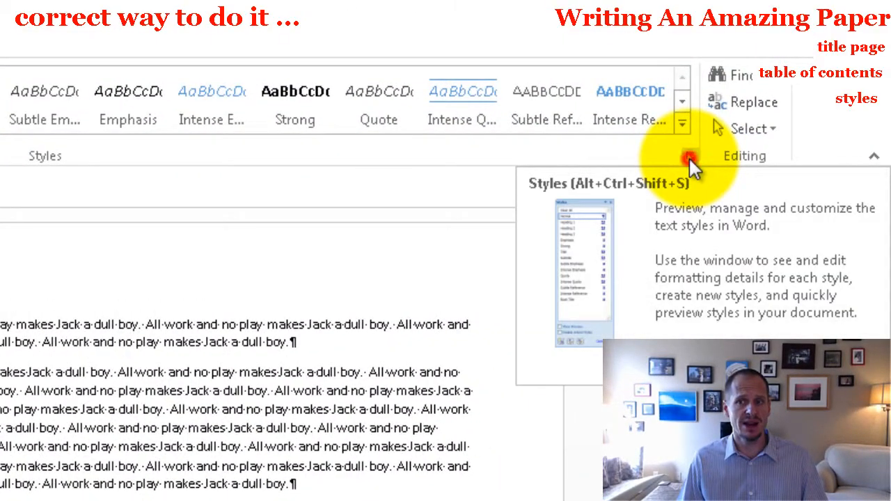
Modify the Heading 1 style to use bold text and update automatically, and close the styles list
{"action": "left_click", "coordinate": [689, 158]}
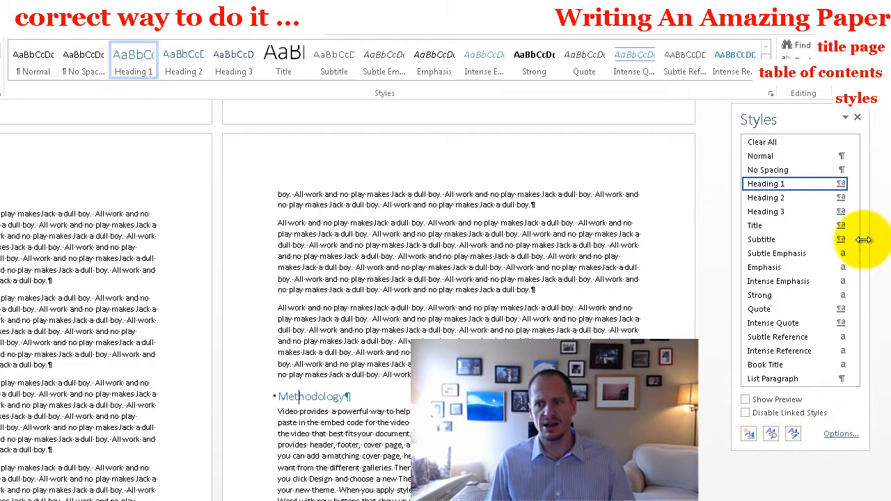
{"action": "mouse_move", "coordinate": [842, 183]}
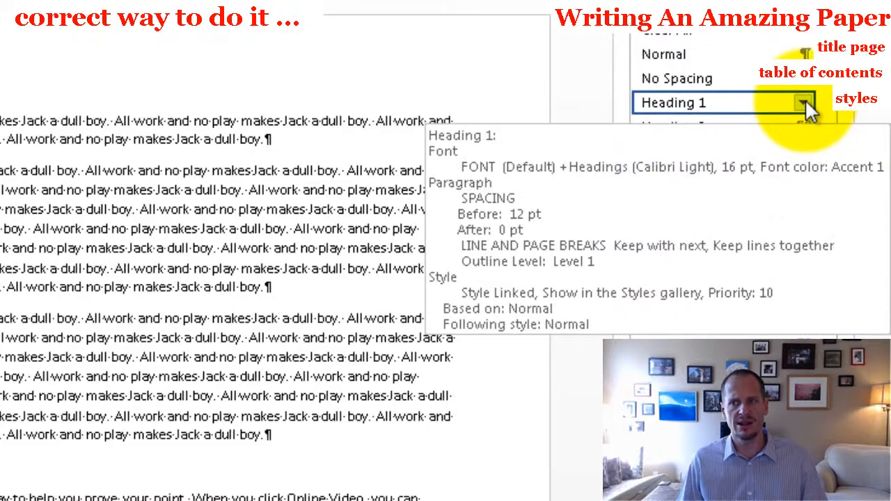
{"action": "left_click", "coordinate": [841, 183]}
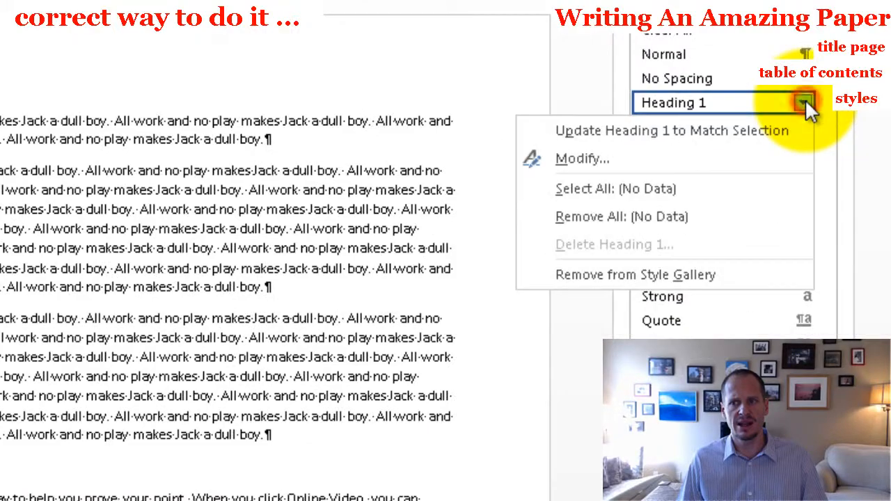
{"action": "left_click", "coordinate": [745, 157]}
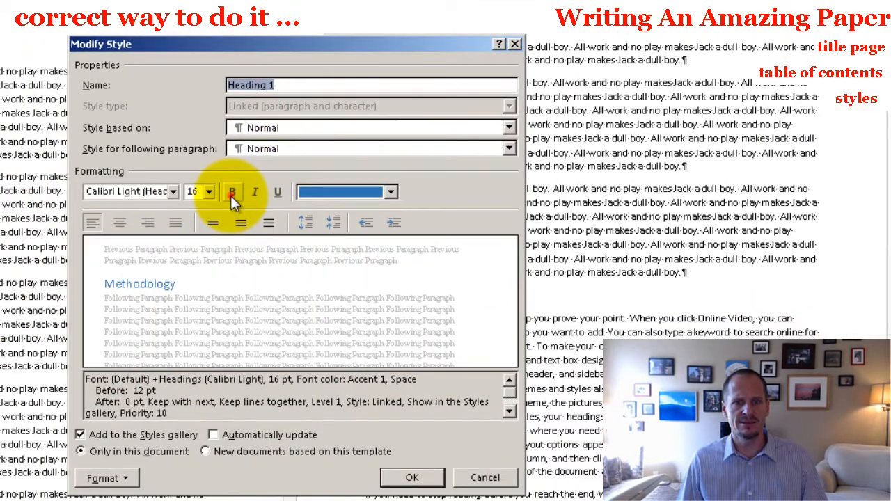
{"action": "left_click", "coordinate": [232, 192]}
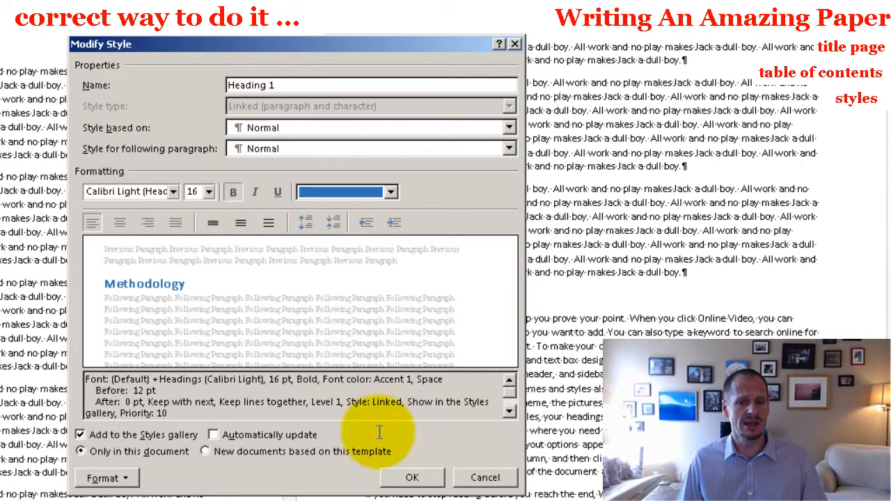
{"action": "left_click", "coordinate": [216, 435]}
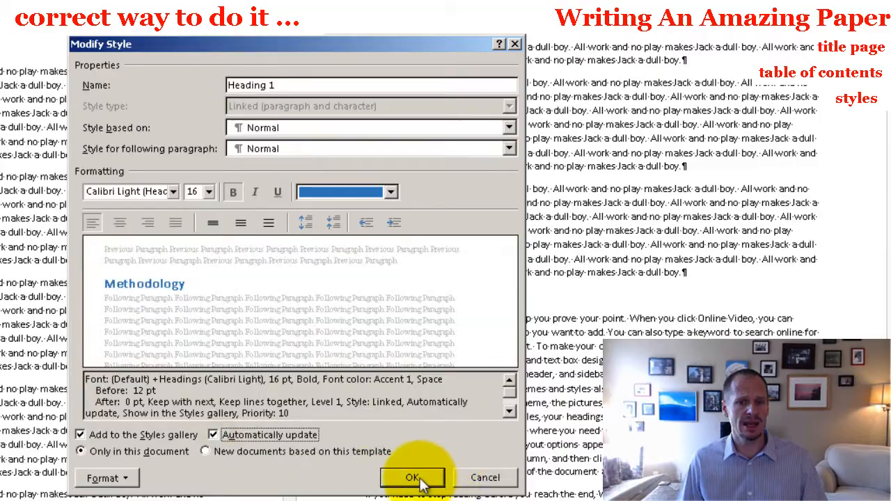
{"action": "left_click_drag", "start_coordinate": [395, 43], "coordinate": [158, 142]}
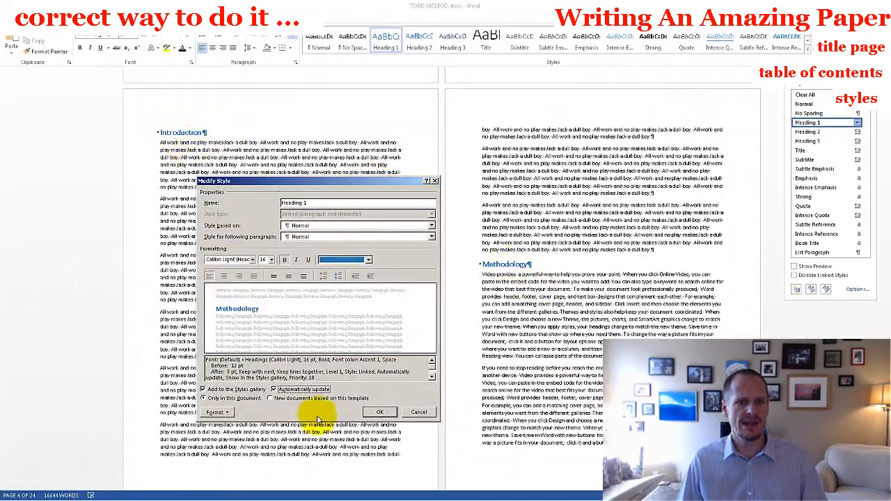
{"action": "left_click", "coordinate": [378, 412]}
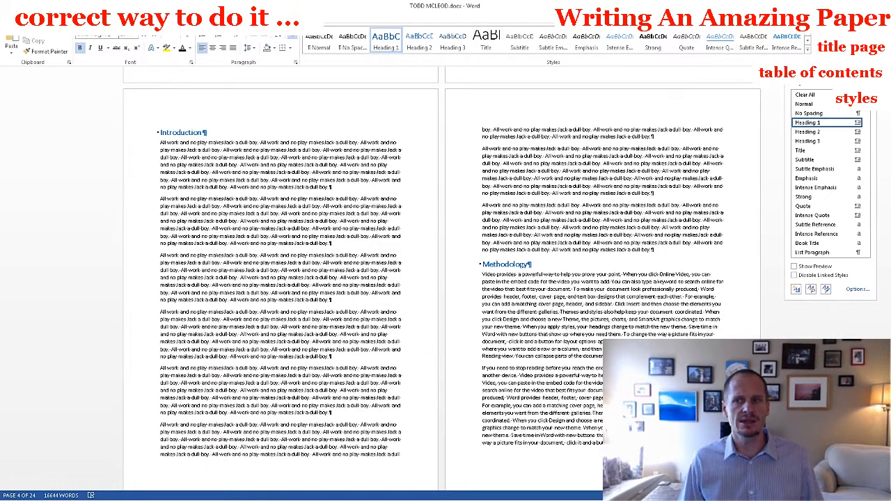
{"action": "left_click", "coordinate": [870, 80]}
Add the line "TABLE OF CONTENTS" at the start of page 2 with blank lines below it
{"action": "left_click", "coordinate": [568, 206]}
{"action": "scroll", "coordinate": [569, 206], "scroll_direction": "up", "scroll_amount": 3}
{"action": "scroll", "coordinate": [568, 206], "scroll_direction": "up", "scroll_amount": 10}
{"action": "left_click", "coordinate": [482, 127]}
{"action": "type", "text": "TABLE OF CONTENTS"}
{"action": "key", "text": "Return"}
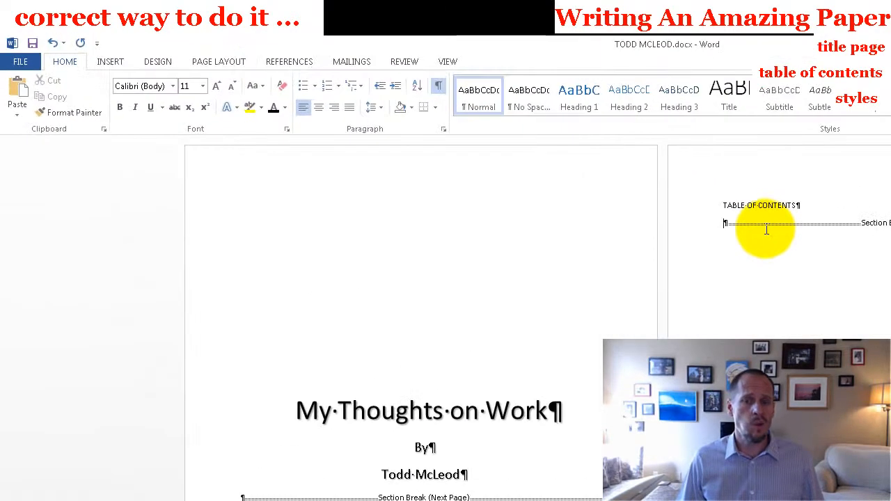
{"action": "key", "text": "Return"}
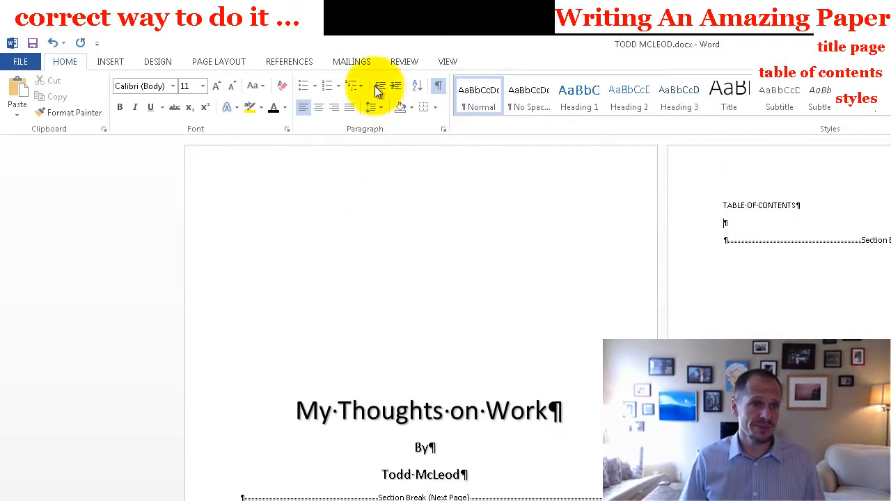
Start a custom table of contents below the "TABLE OF CONTENTS" line and set it to show 1 heading level
{"action": "left_click", "coordinate": [112, 61]}
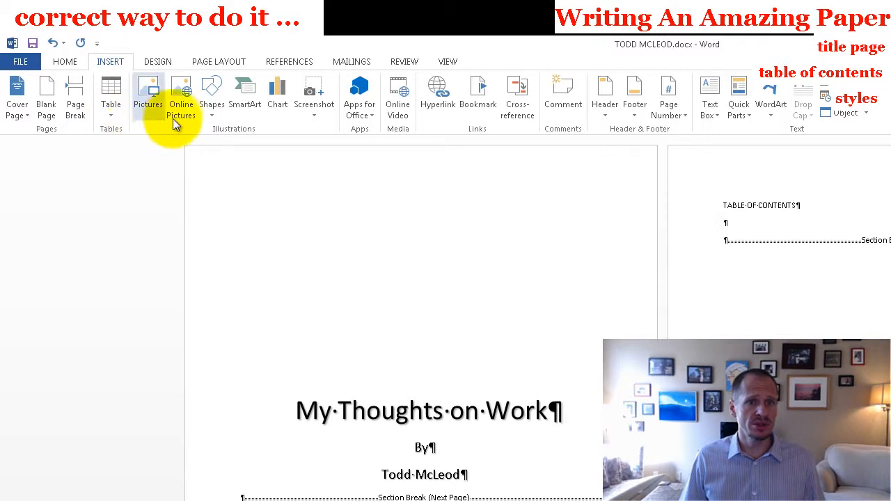
{"action": "left_click", "coordinate": [289, 61]}
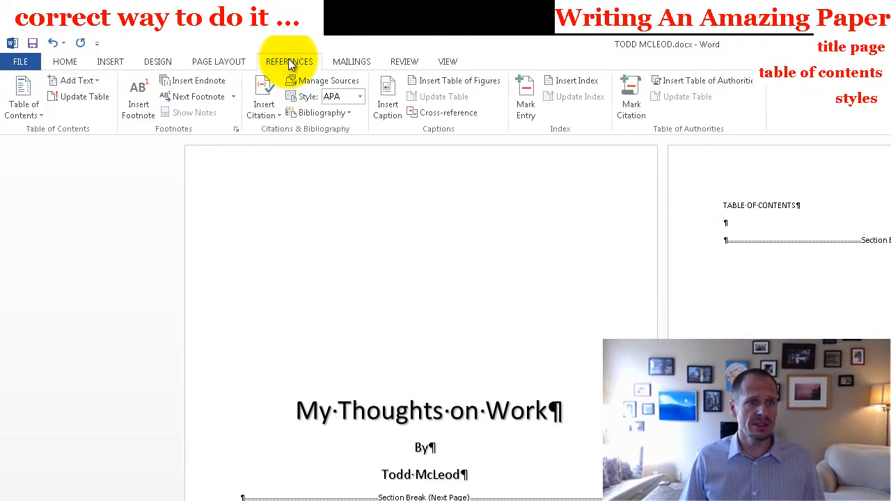
{"action": "left_click", "coordinate": [41, 114]}
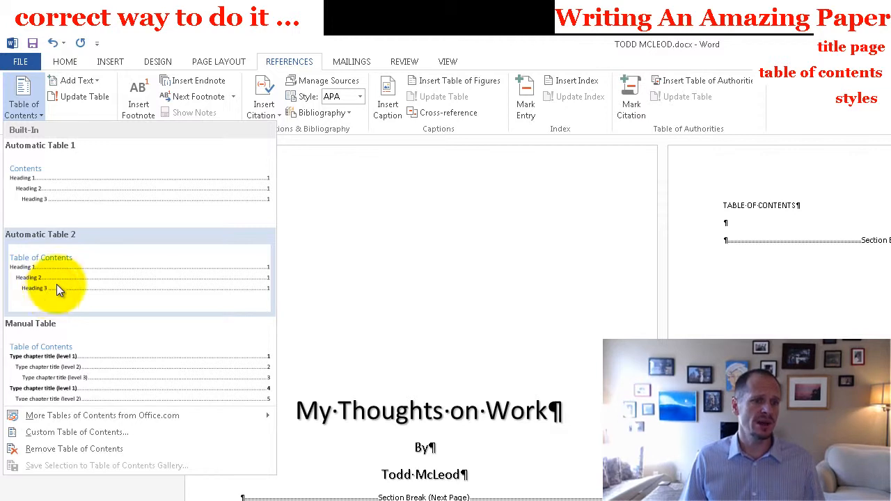
{"action": "left_click", "coordinate": [90, 438]}
{"action": "left_click_drag", "start_coordinate": [615, 256], "coordinate": [493, 201]}
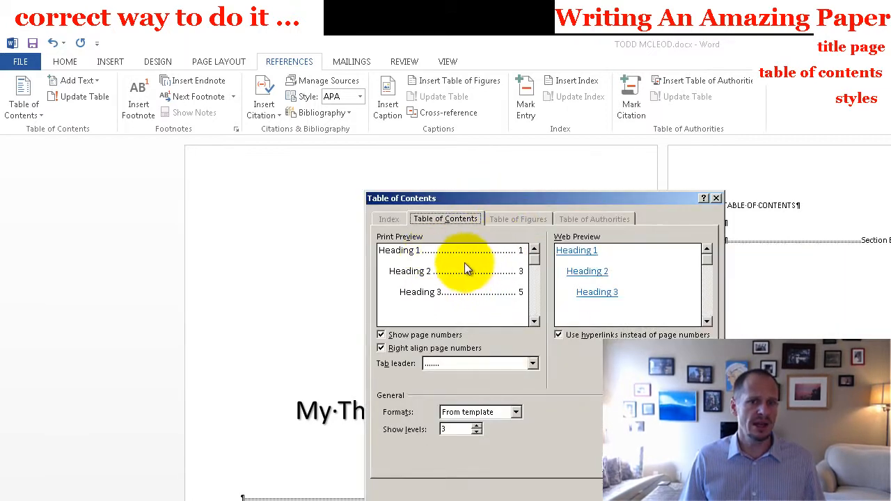
{"action": "left_click", "coordinate": [537, 198]}
{"action": "left_click_drag", "start_coordinate": [479, 160], "coordinate": [480, 161]}
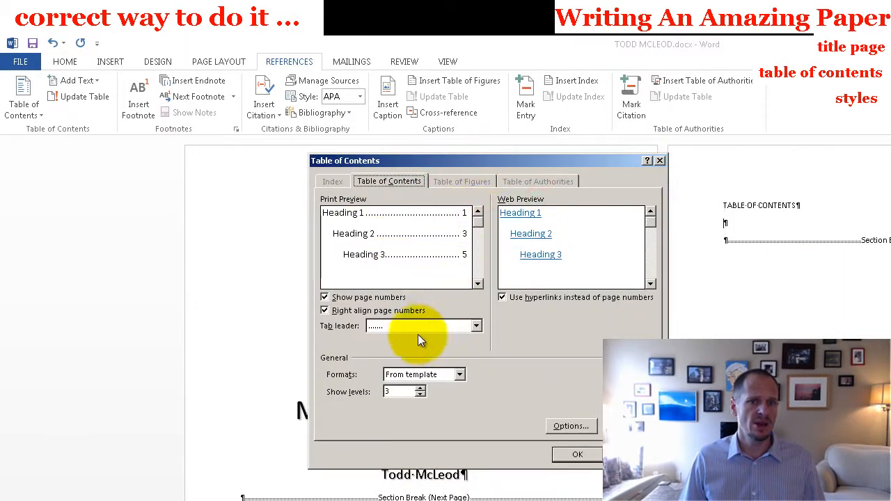
{"action": "left_click", "coordinate": [422, 391]}
{"action": "left_click", "coordinate": [420, 394]}
{"action": "left_click", "coordinate": [421, 395]}
{"action": "left_click", "coordinate": [420, 388]}
{"action": "left_click", "coordinate": [420, 388]}
{"action": "left_click", "coordinate": [421, 394]}
{"action": "left_click", "coordinate": [421, 394]}
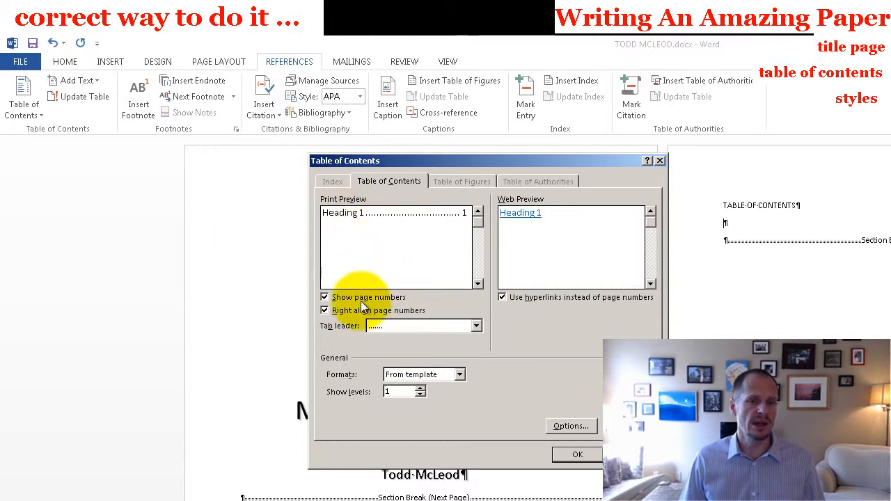
Set the tab leader to the solid underline and insert the custom table of contents
{"action": "left_click", "coordinate": [475, 327]}
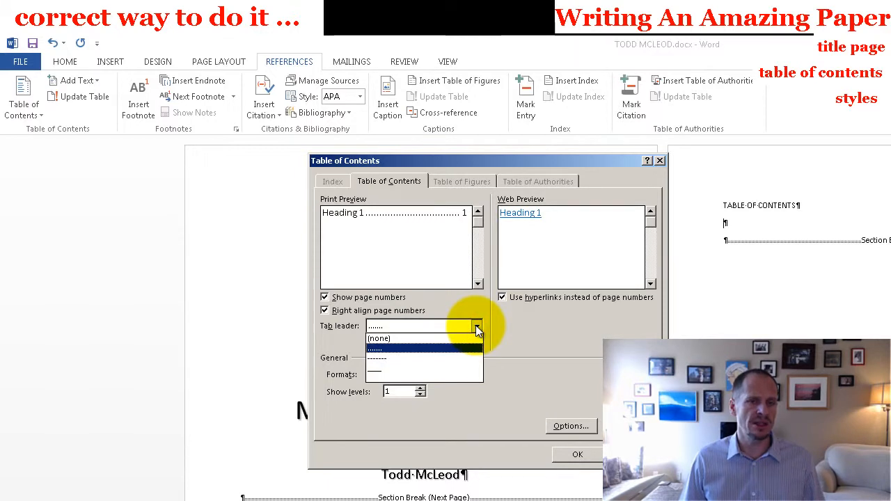
{"action": "left_click", "coordinate": [442, 375]}
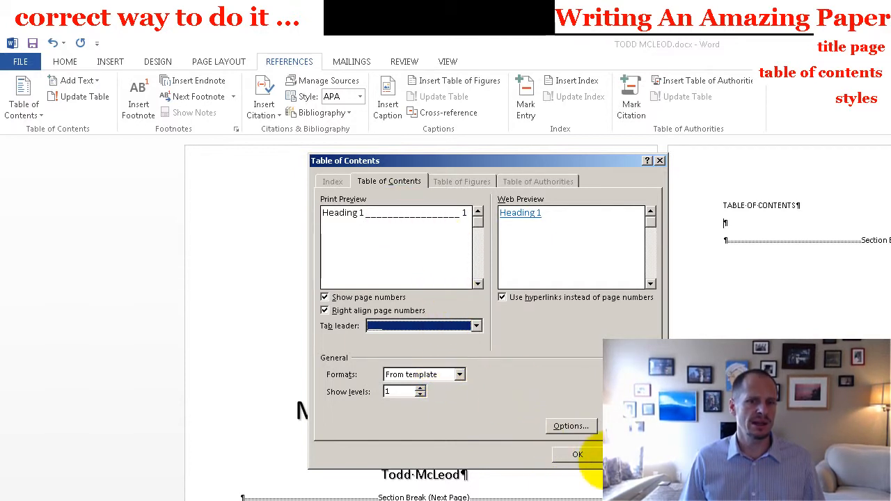
{"action": "left_click", "coordinate": [577, 454]}
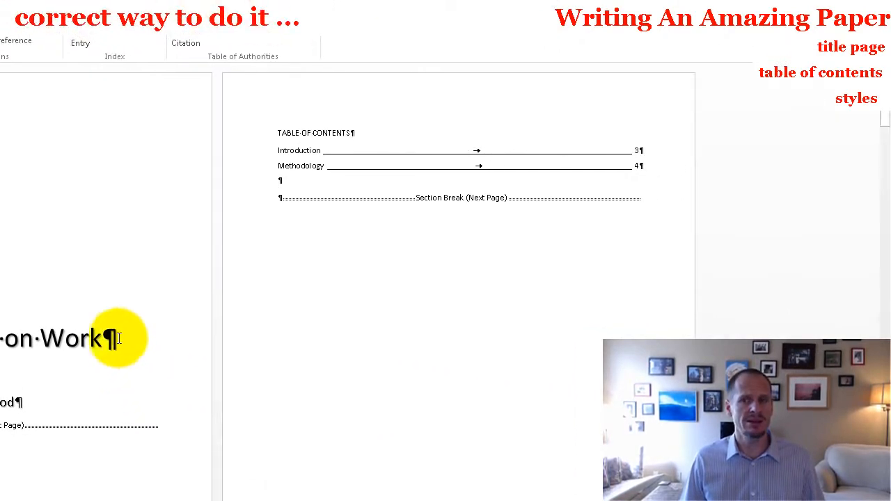
Hide the formatting marks and insert the built-in Automatic Table 2 below the custom table of contents
{"action": "key", "text": "alt+h"}
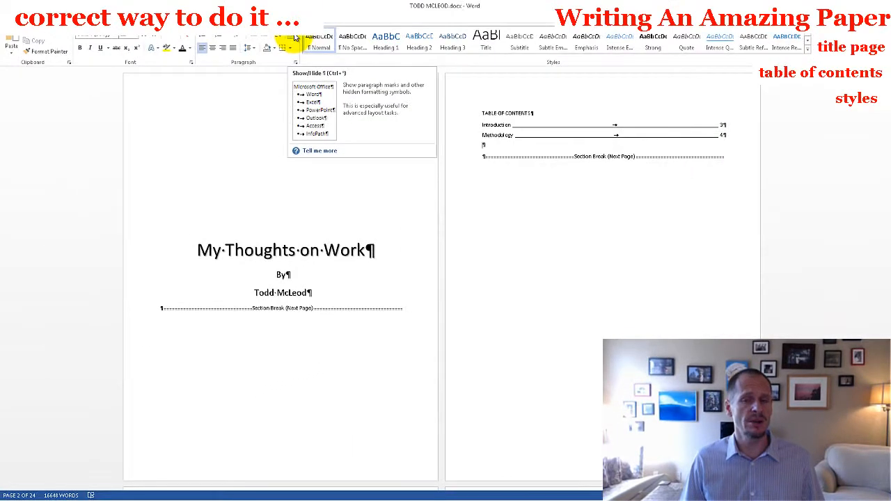
{"action": "left_click", "coordinate": [295, 38]}
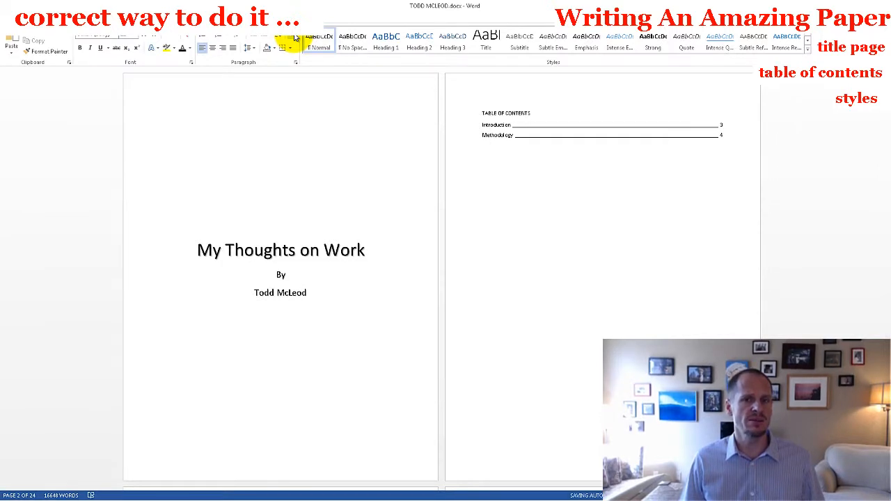
{"action": "left_click", "coordinate": [173, 32]}
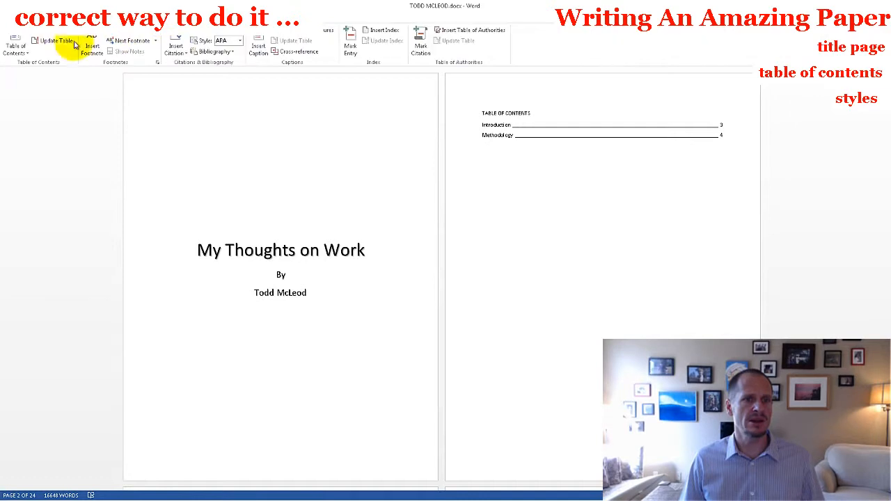
{"action": "left_click", "coordinate": [17, 49]}
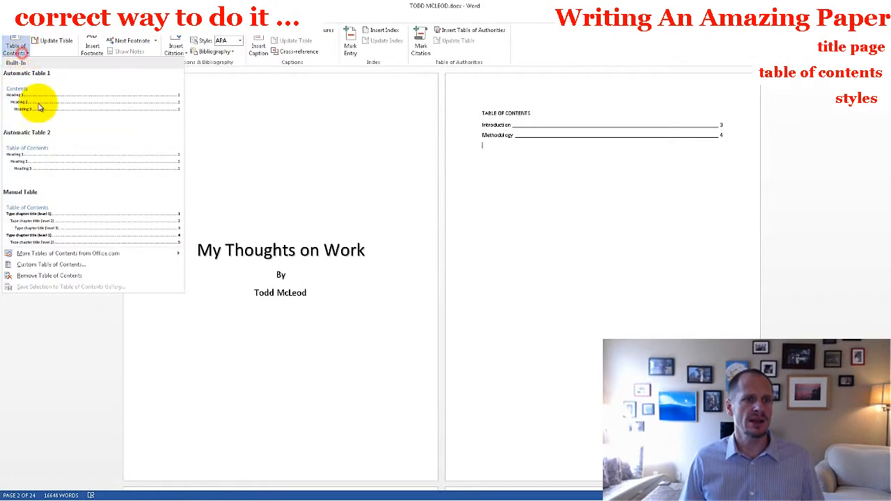
{"action": "left_click", "coordinate": [55, 148]}
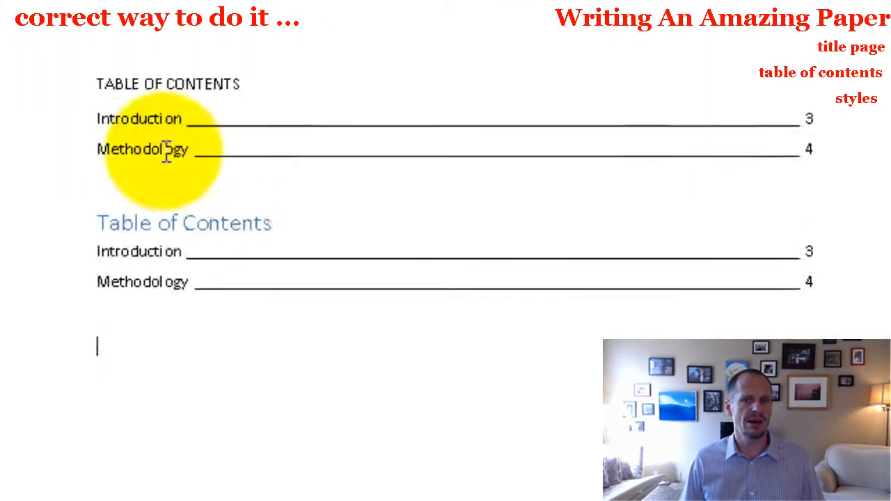
Compare the custom and automatic tables of contents on page 2 and go to the Methodology heading
{"action": "left_click", "coordinate": [279, 147]}
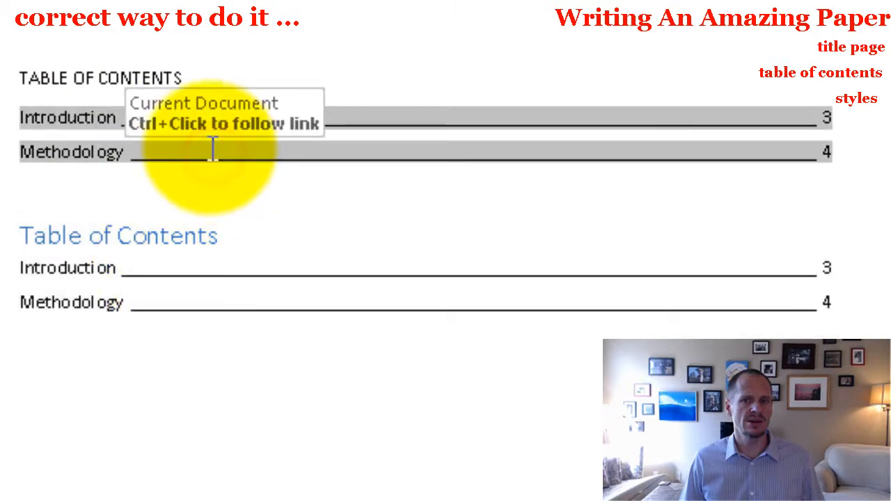
{"action": "left_click", "coordinate": [151, 268]}
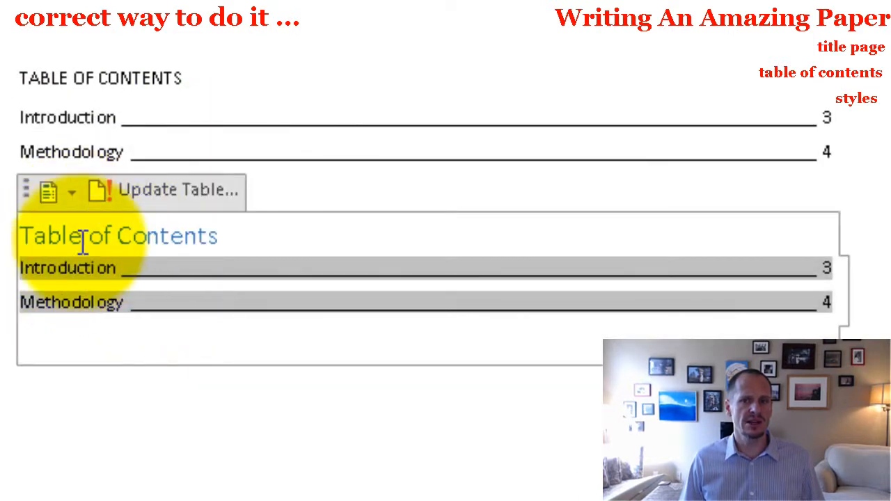
{"action": "left_click", "coordinate": [154, 120]}
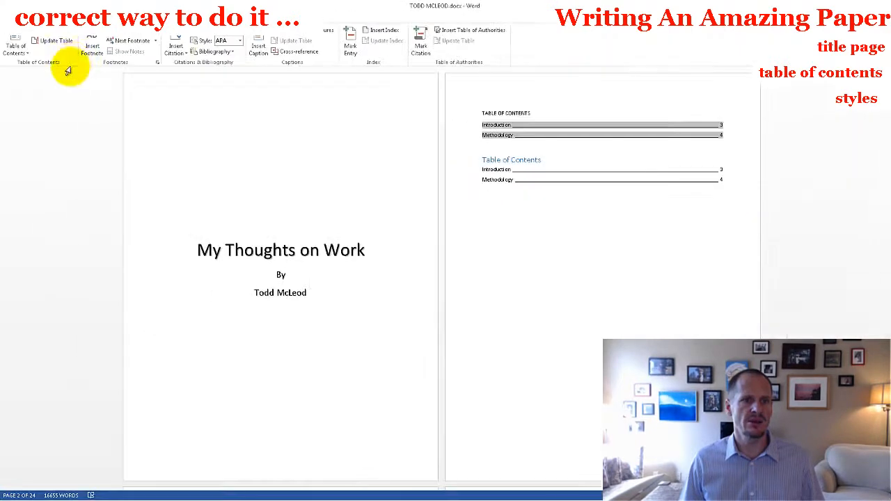
{"action": "left_click", "coordinate": [16, 50]}
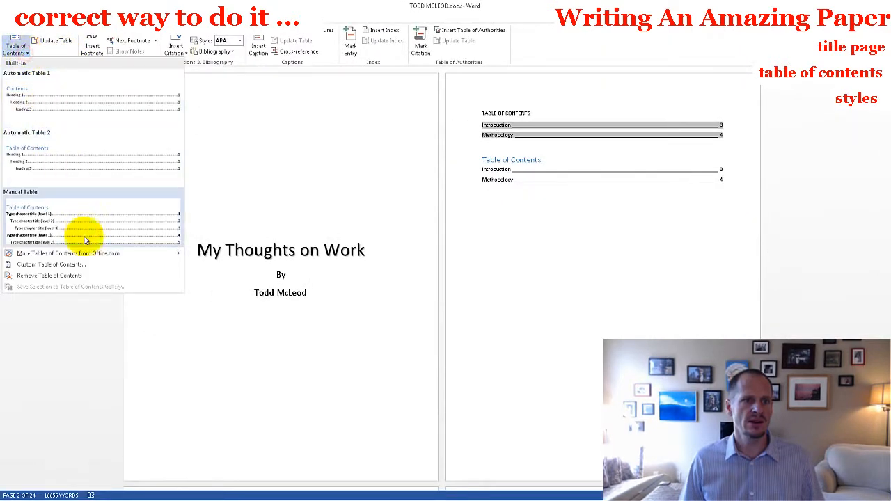
{"action": "left_click", "coordinate": [557, 19]}
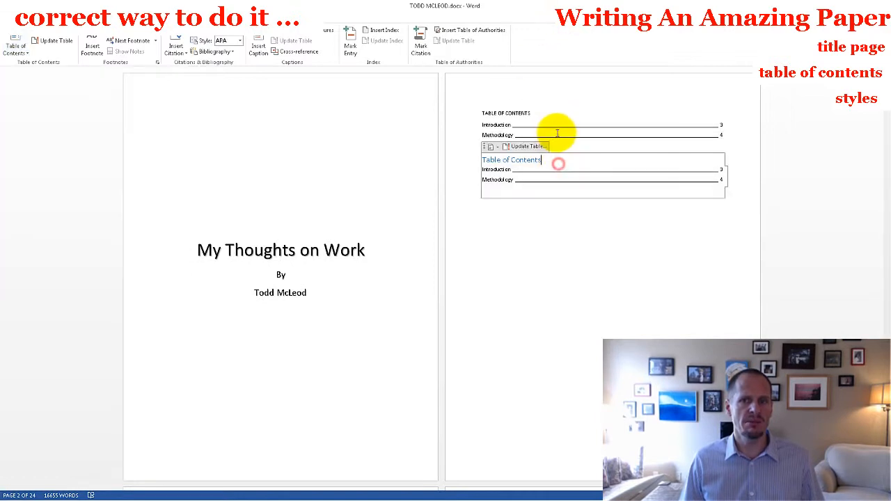
{"action": "left_click", "coordinate": [555, 166]}
{"action": "left_click", "coordinate": [550, 129]}
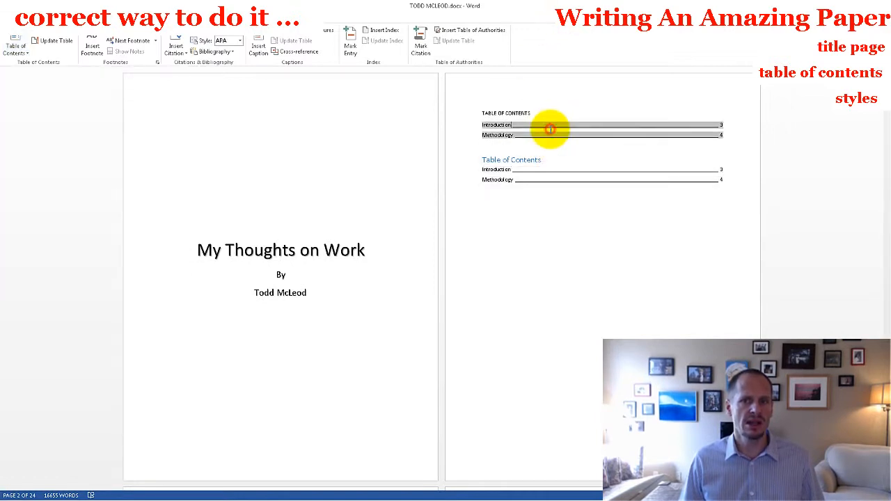
{"action": "scroll", "coordinate": [547, 125], "scroll_direction": "down", "scroll_amount": 10}
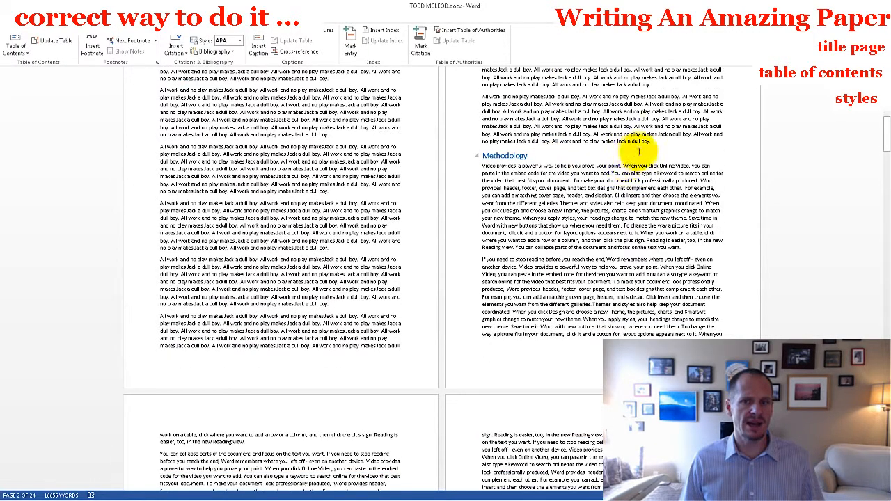
Format the last "All work and no play" paragraph above the Methodology heading as bold with red font colour
{"action": "left_click_drag", "start_coordinate": [650, 142], "coordinate": [464, 93]}
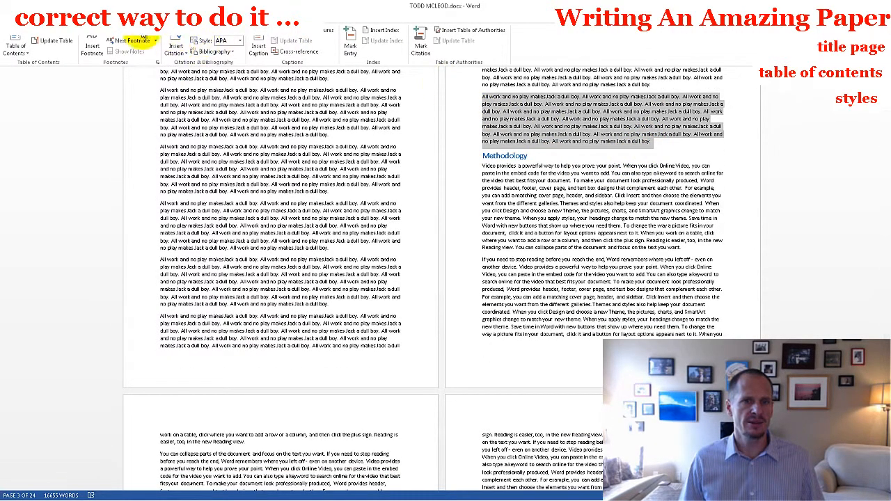
{"action": "left_click", "coordinate": [34, 21]}
{"action": "left_click", "coordinate": [79, 48]}
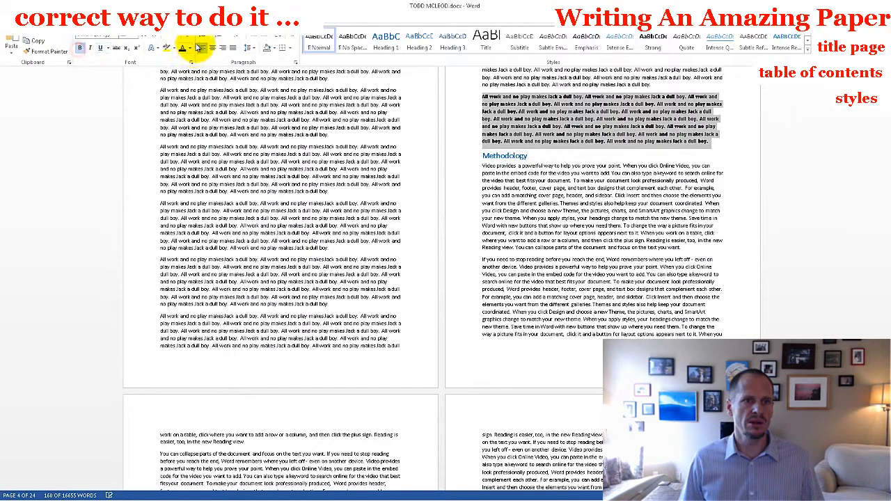
{"action": "left_click", "coordinate": [190, 48]}
{"action": "left_click", "coordinate": [189, 131]}
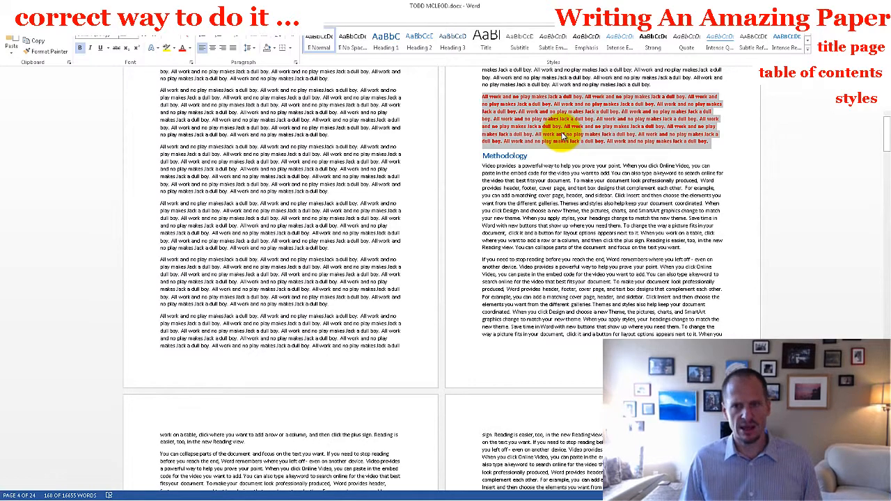
Copy the bold red paragraph and paste it repeatedly to push the Methodology heading onto a later page
{"action": "key", "text": "ctrl+c"}
{"action": "key", "text": "ctrl+v"}
{"action": "key", "text": "ctrl+v"}
{"action": "key", "text": "ctrl+v"}
{"action": "key", "text": "ctrl+v"}
{"action": "key", "text": "ctrl+v"}
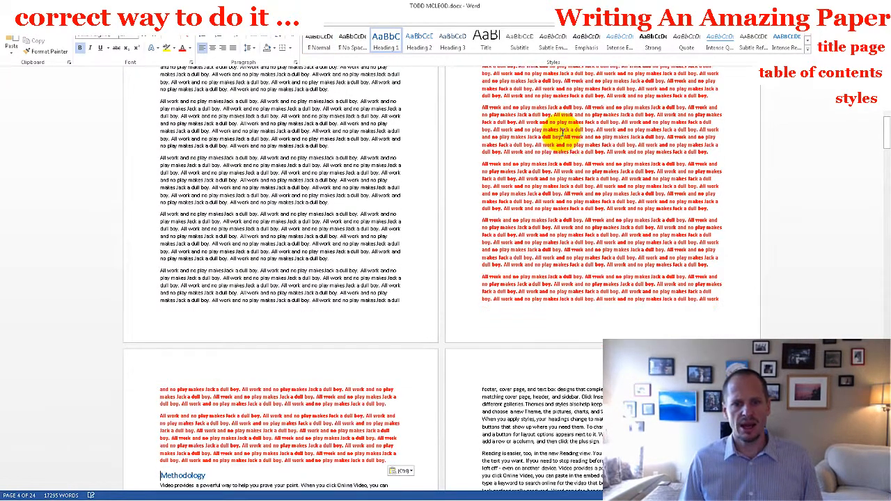
{"action": "key", "text": "ctrl+v"}
{"action": "scroll", "coordinate": [553, 126], "scroll_direction": "down", "scroll_amount": 3}
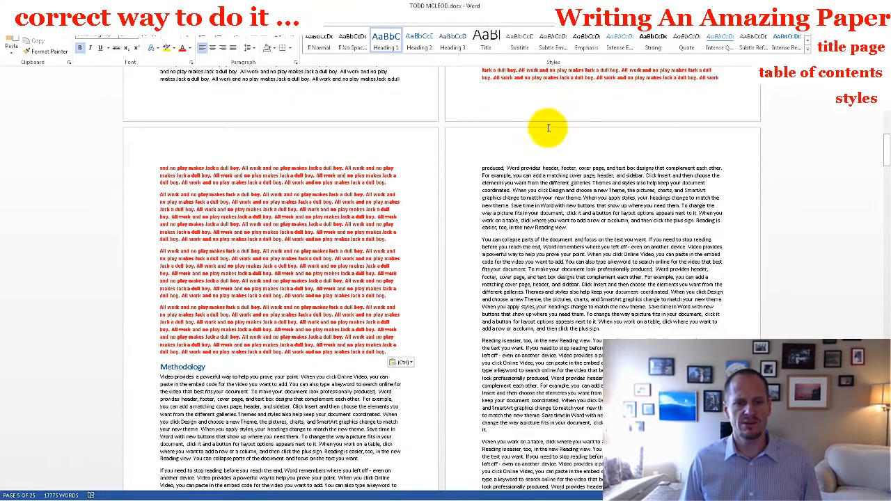
{"action": "key", "text": "ctrl+v"}
{"action": "key", "text": "ctrl+v"}
{"action": "key", "text": "ctrl+v"}
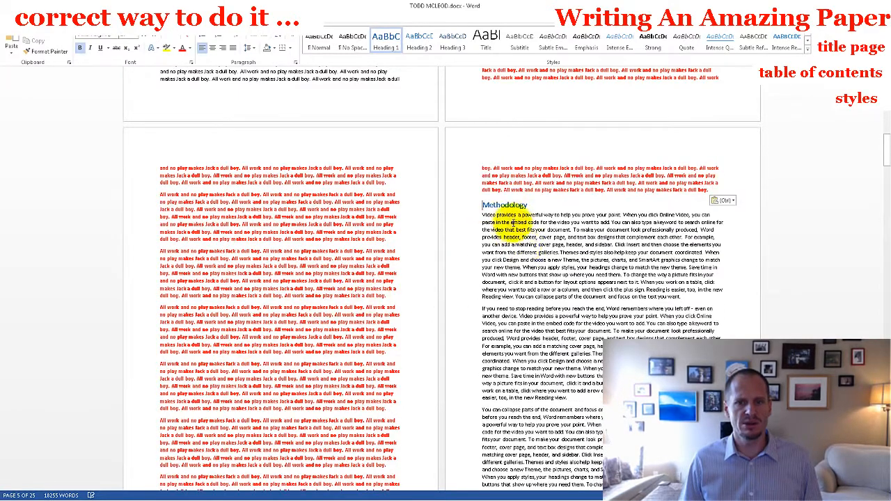
Update the automatic table of contents on page 2, first with page numbers only and again with the entire table
{"action": "scroll", "coordinate": [550, 266], "scroll_direction": "up", "scroll_amount": 20}
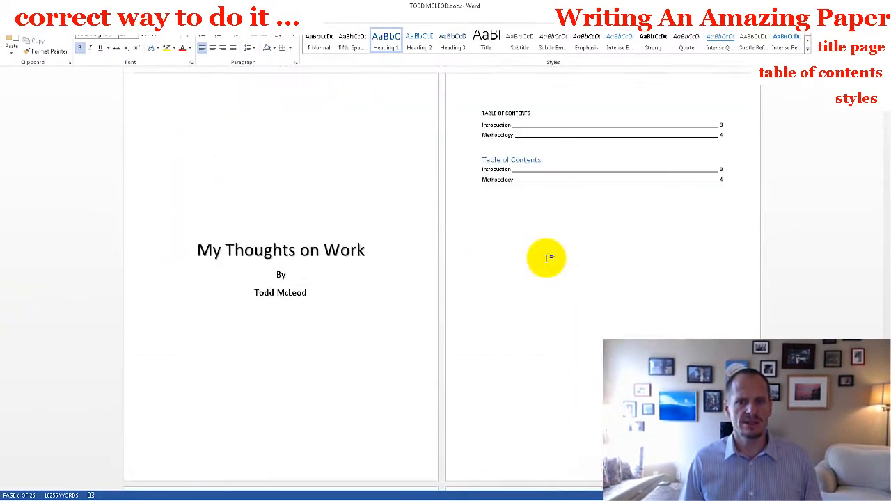
{"action": "left_click", "coordinate": [506, 163]}
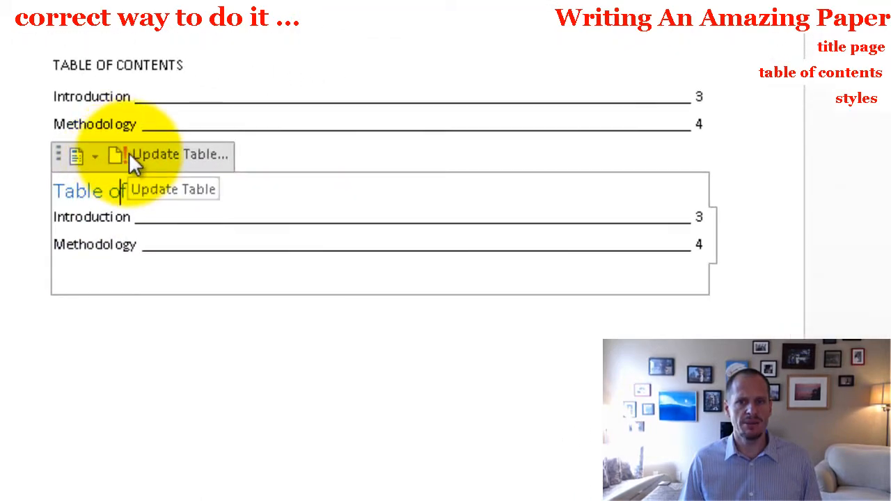
{"action": "left_click", "coordinate": [131, 156]}
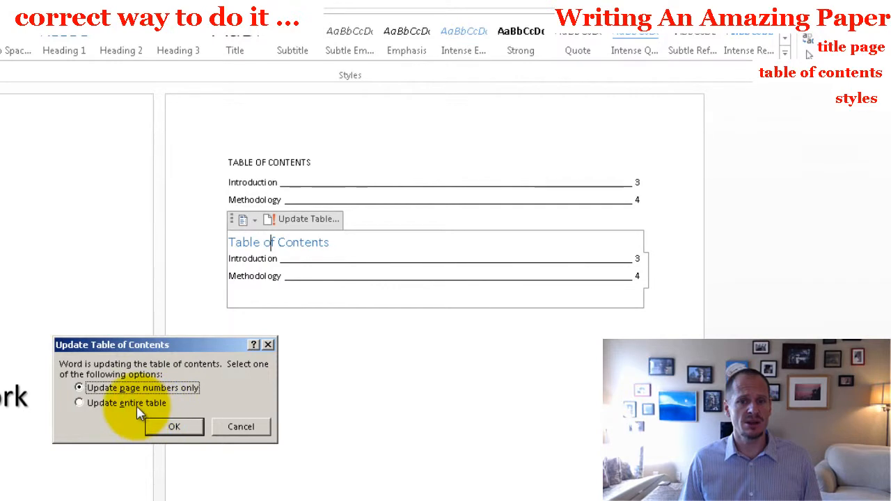
{"action": "left_click", "coordinate": [175, 426]}
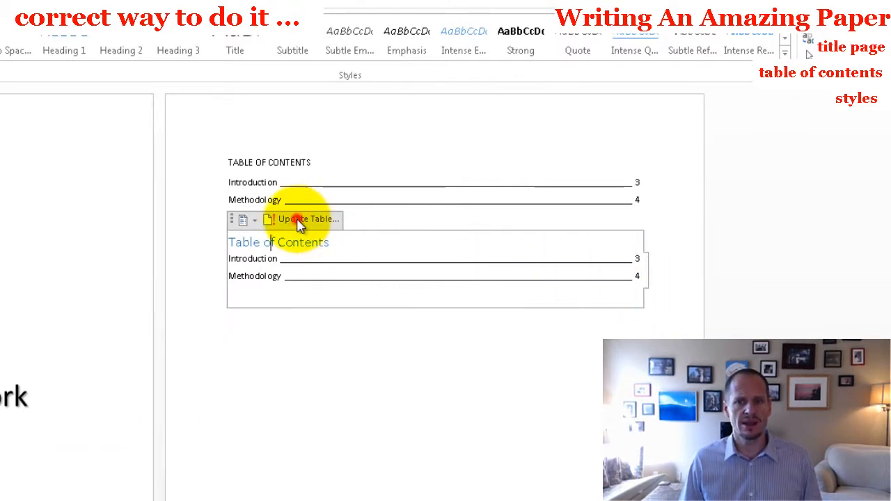
{"action": "left_click", "coordinate": [297, 218]}
{"action": "left_click", "coordinate": [128, 404]}
{"action": "left_click", "coordinate": [173, 427]}
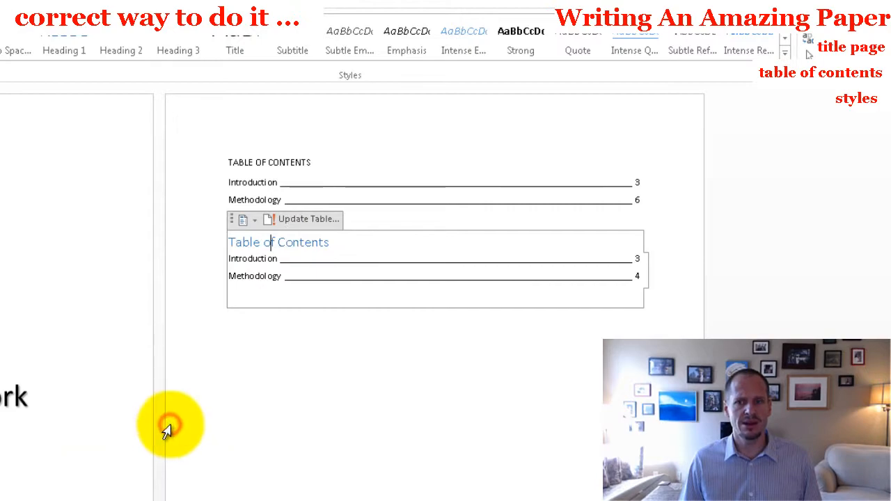
Check where the Methodology heading sits after the red paragraphs and return to the tables of contents on page 2
{"action": "left_click", "coordinate": [338, 390]}
{"action": "scroll", "coordinate": [335, 388], "scroll_direction": "down", "scroll_amount": 1}
{"action": "scroll", "coordinate": [335, 388], "scroll_direction": "down", "scroll_amount": 15}
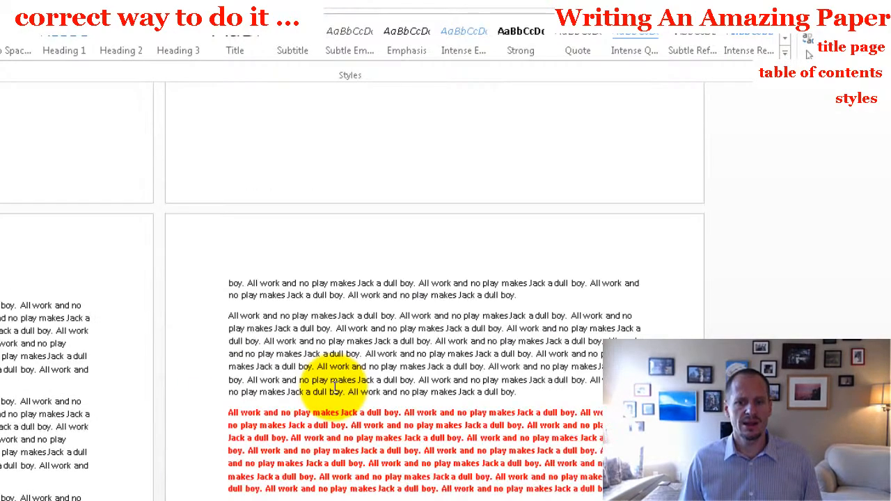
{"action": "left_click", "coordinate": [309, 453]}
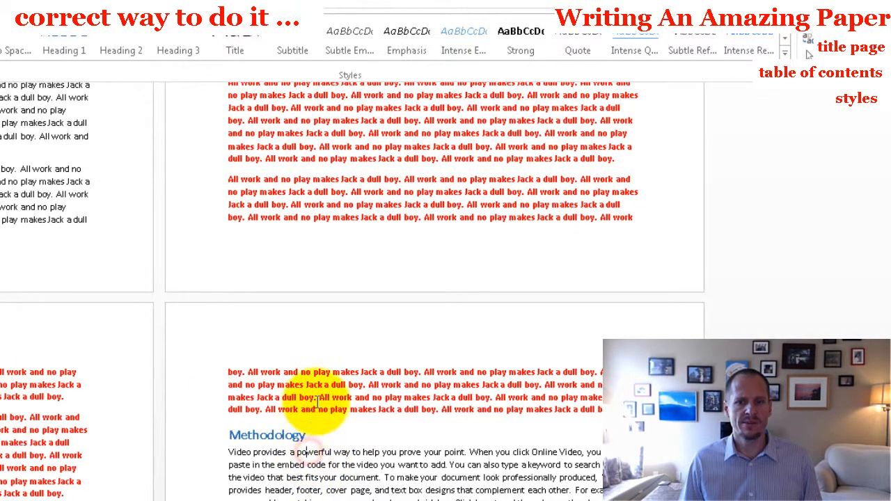
{"action": "scroll", "coordinate": [317, 402], "scroll_direction": "up", "scroll_amount": 10}
{"action": "scroll", "coordinate": [315, 408], "scroll_direction": "up", "scroll_amount": 10}
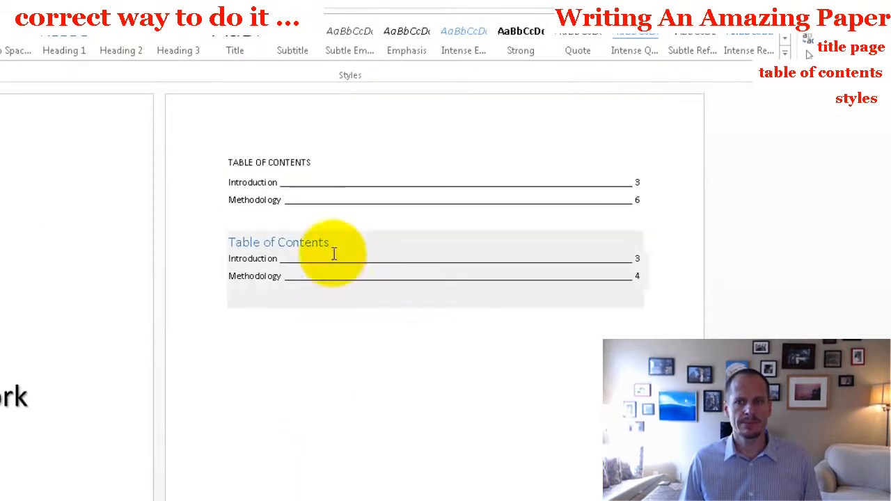
Update the field of the custom table of contents under the "TABLE OF CONTENTS" line, choosing to update the entire table
{"action": "left_click", "coordinate": [571, 204]}
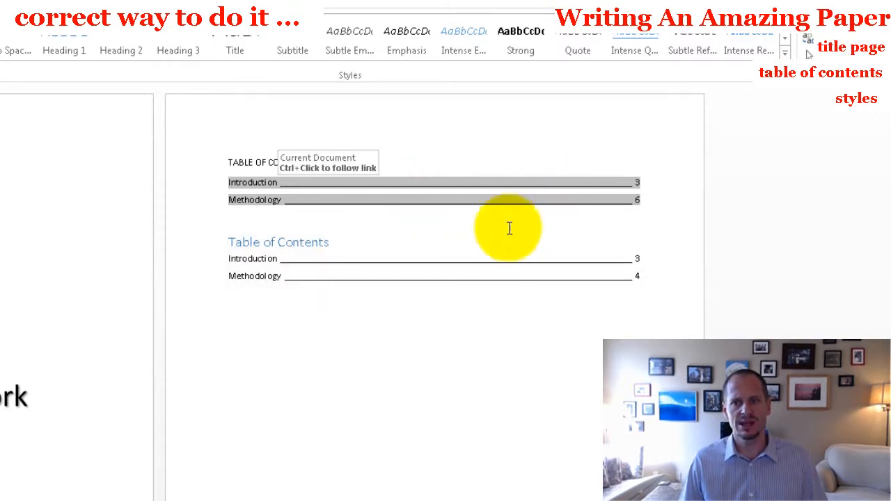
{"action": "left_click_drag", "start_coordinate": [215, 183], "coordinate": [226, 220]}
{"action": "left_click", "coordinate": [598, 210]}
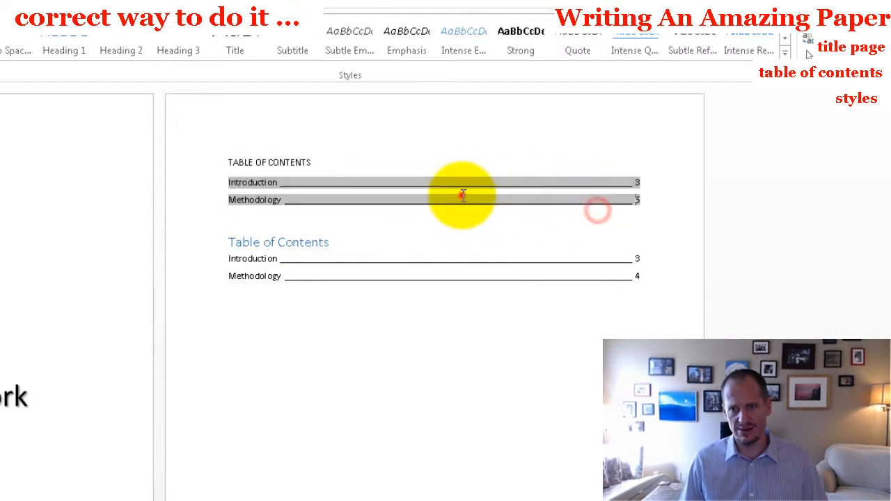
{"action": "right_click", "coordinate": [434, 200]}
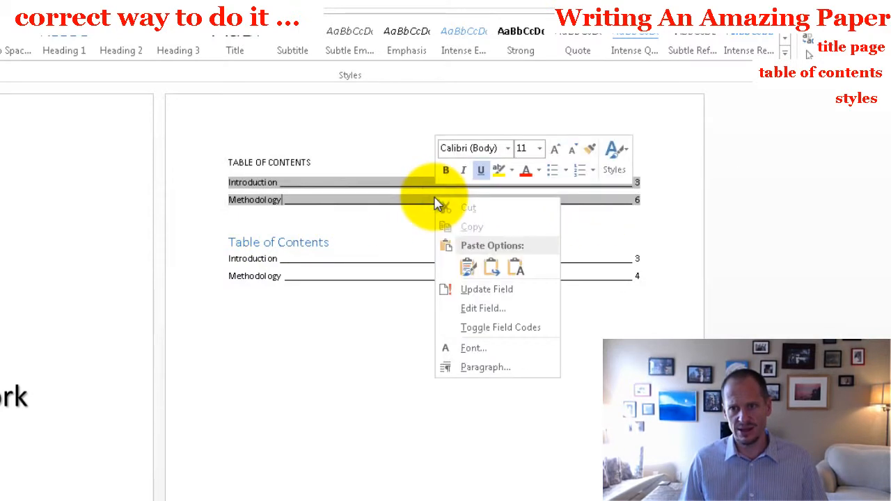
{"action": "left_click", "coordinate": [483, 293]}
{"action": "left_click", "coordinate": [139, 403]}
{"action": "left_click", "coordinate": [170, 426]}
{"action": "left_click", "coordinate": [415, 359]}
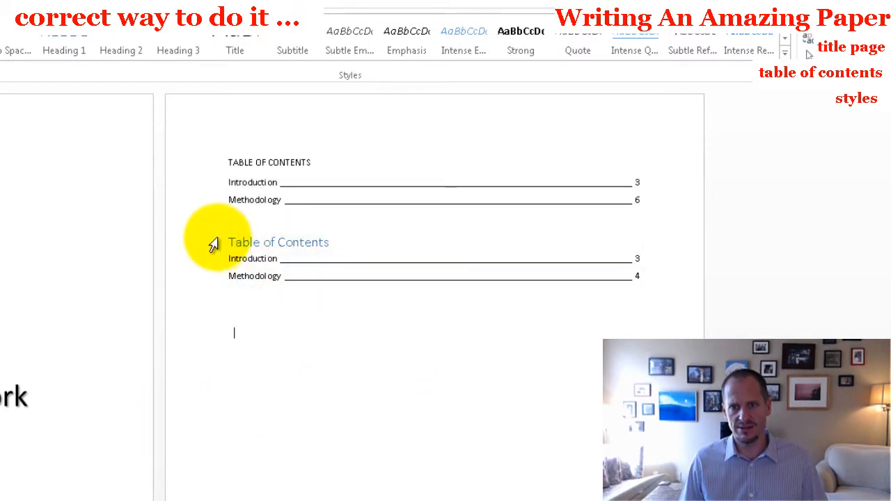
Delete the custom table of contents and the automatic table of contents from page 2
{"action": "left_click_drag", "start_coordinate": [207, 182], "coordinate": [209, 205]}
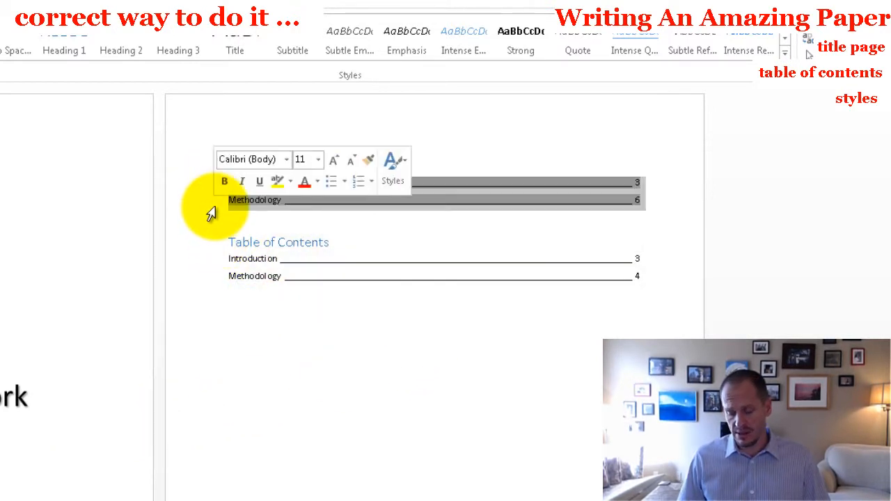
{"action": "key", "text": "Delete"}
{"action": "key", "text": "BackSpace"}
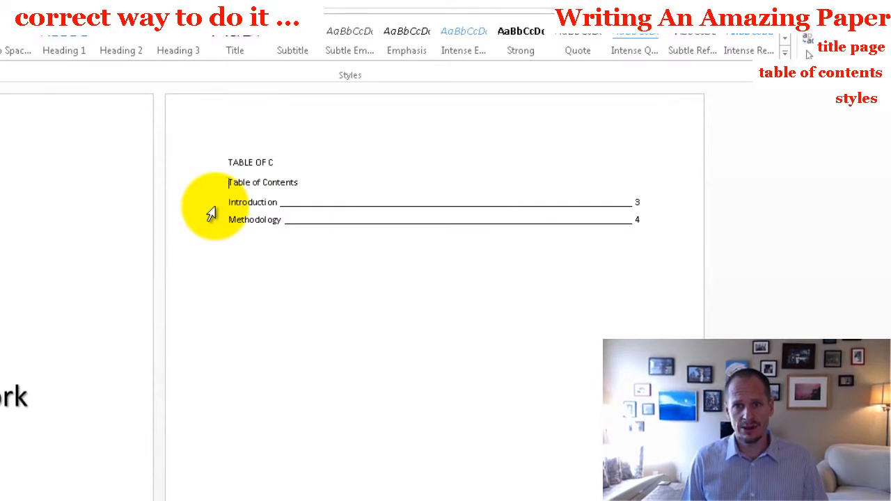
{"action": "left_click", "coordinate": [211, 214]}
{"action": "key", "text": "Delete"}
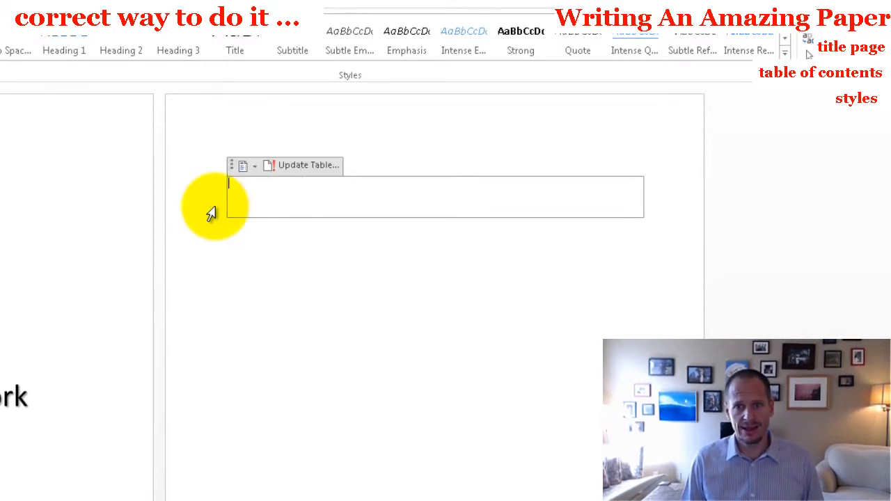
{"action": "left_click", "coordinate": [235, 167]}
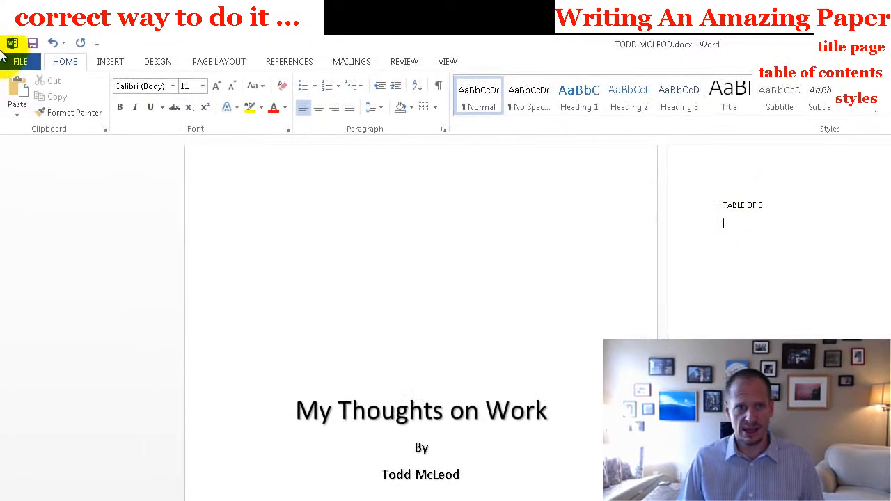
Insert a built-in automatic table of contents on page 2 and delete the leftover "TABLE OF C" line above it
{"action": "left_click", "coordinate": [271, 61]}
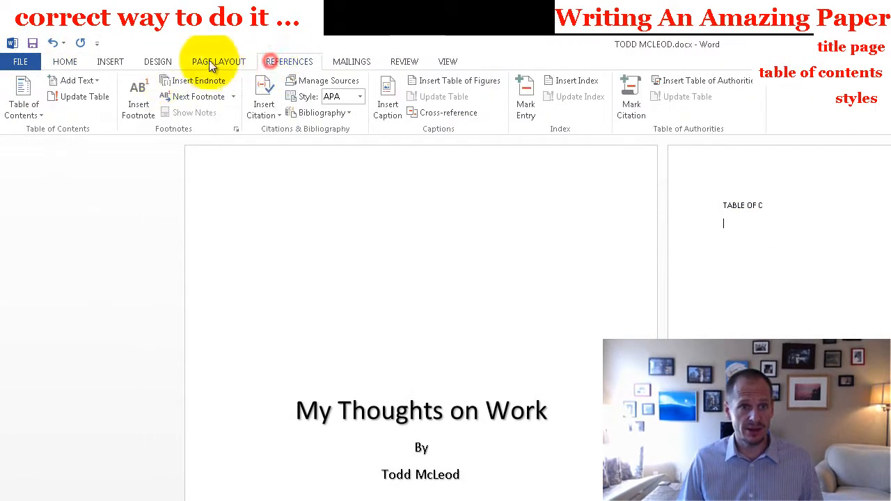
{"action": "left_click", "coordinate": [41, 116]}
{"action": "left_click", "coordinate": [81, 277]}
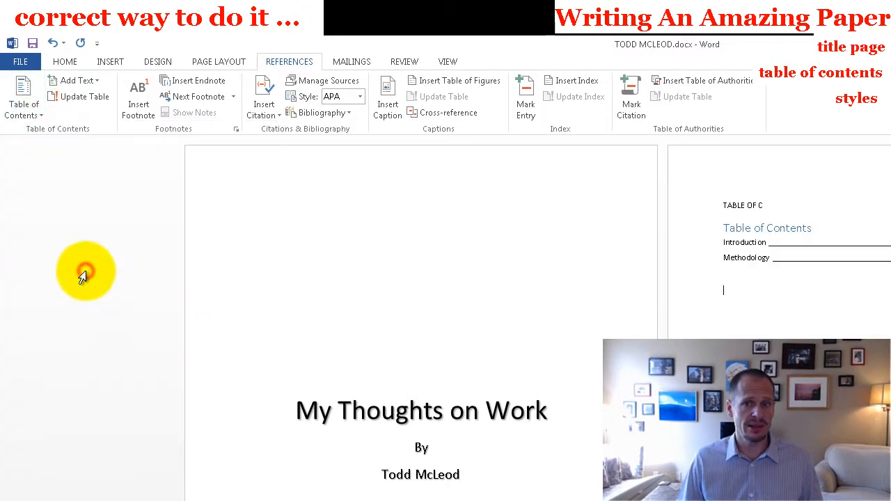
{"action": "left_click", "coordinate": [698, 207]}
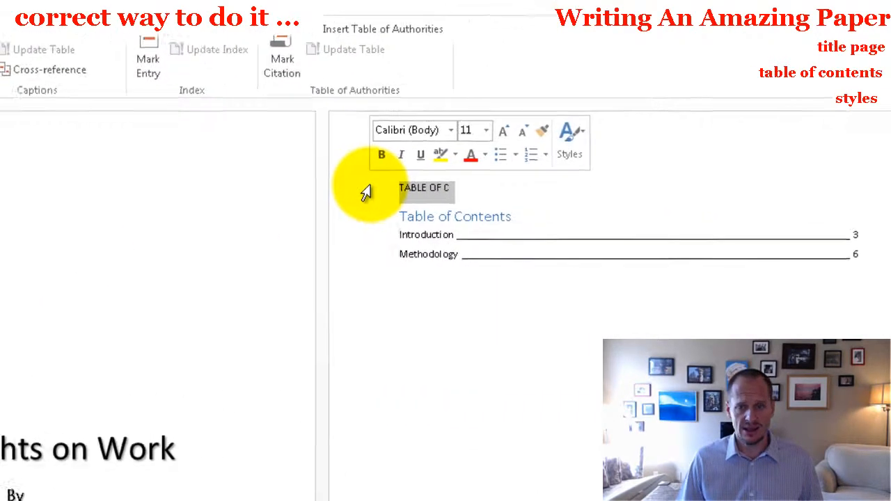
{"action": "key", "text": "Delete"}
Select the bold red paragraphs that follow the Introduction text
{"action": "scroll", "coordinate": [580, 403], "scroll_direction": "down", "scroll_amount": 5}
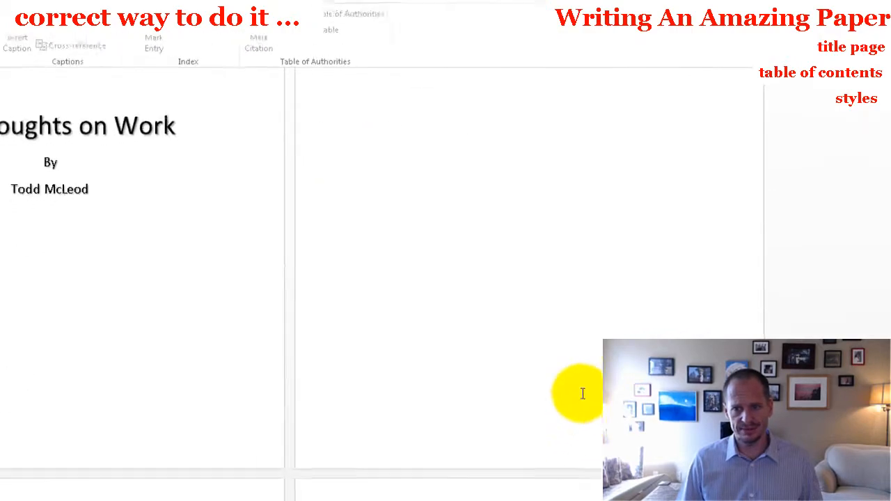
{"action": "scroll", "coordinate": [580, 403], "scroll_direction": "down", "scroll_amount": 5}
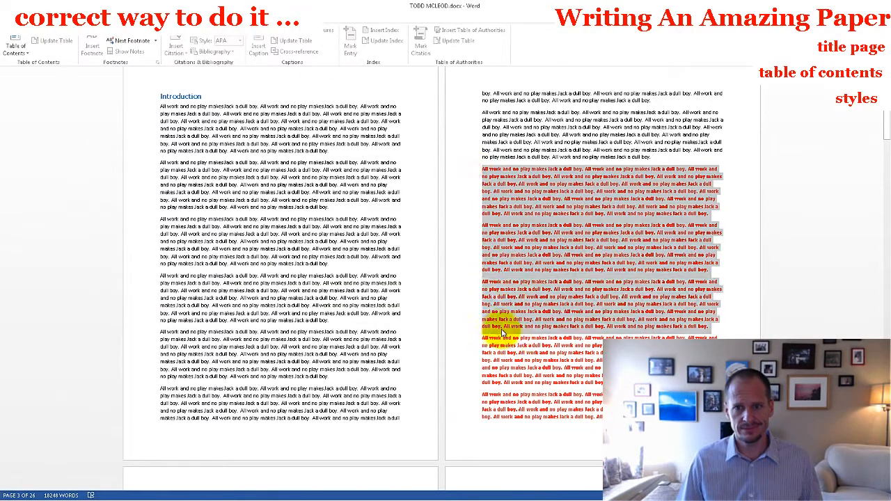